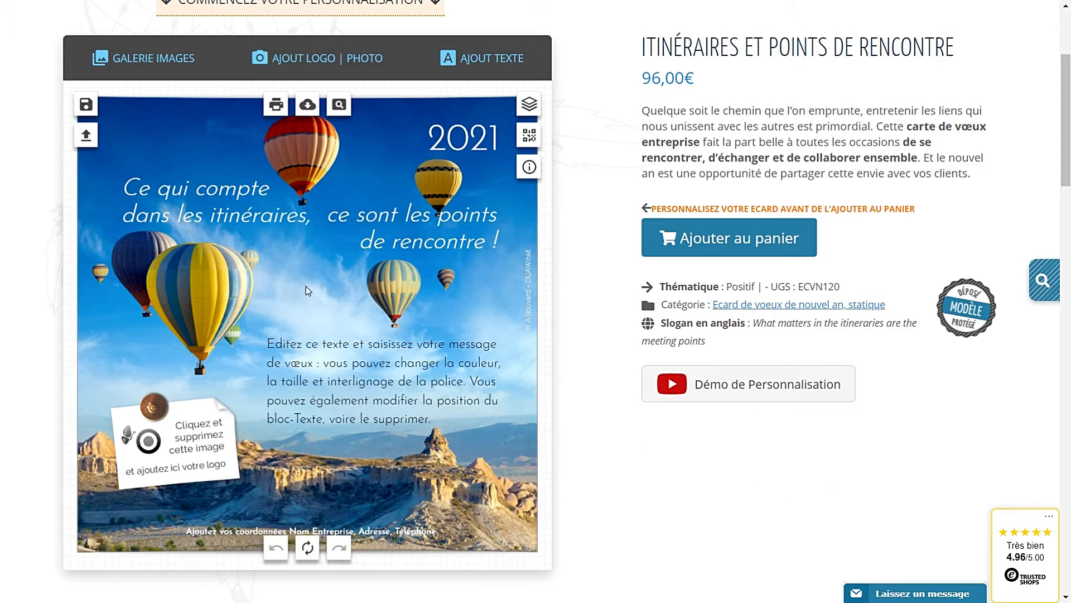
Delete the placeholder logo image from the white note at the card's lower left.
{"action": "left_click", "coordinate": [192, 441]}
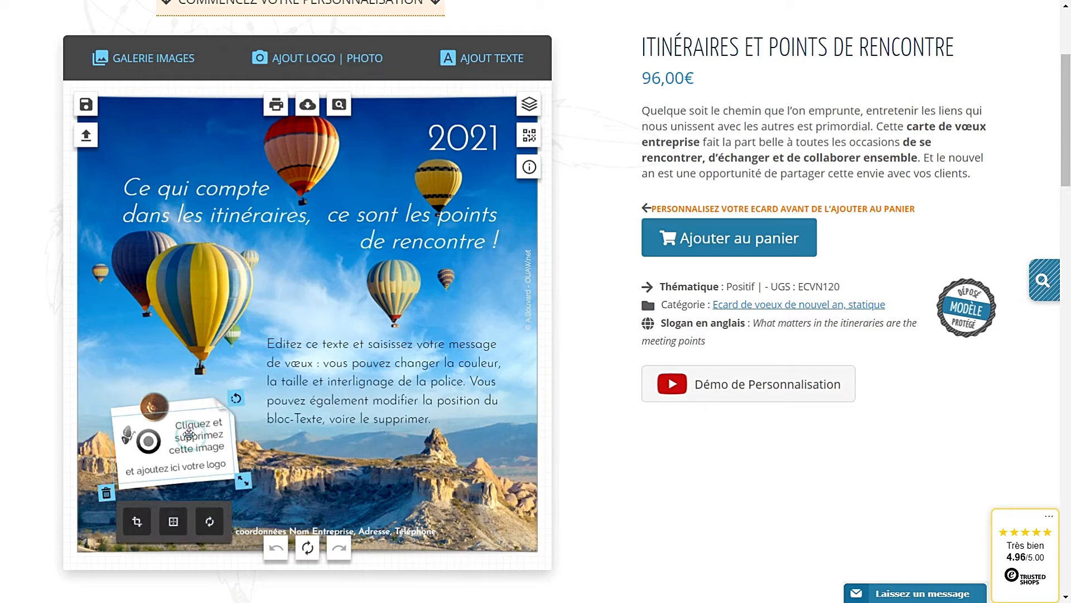
{"action": "left_click", "coordinate": [344, 397]}
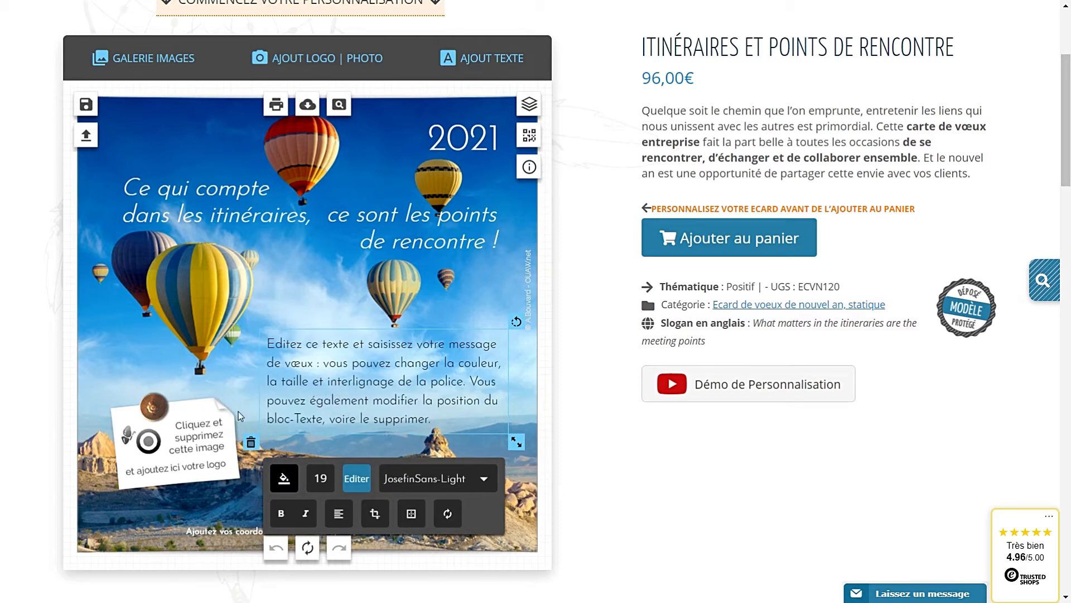
{"action": "left_click", "coordinate": [198, 457]}
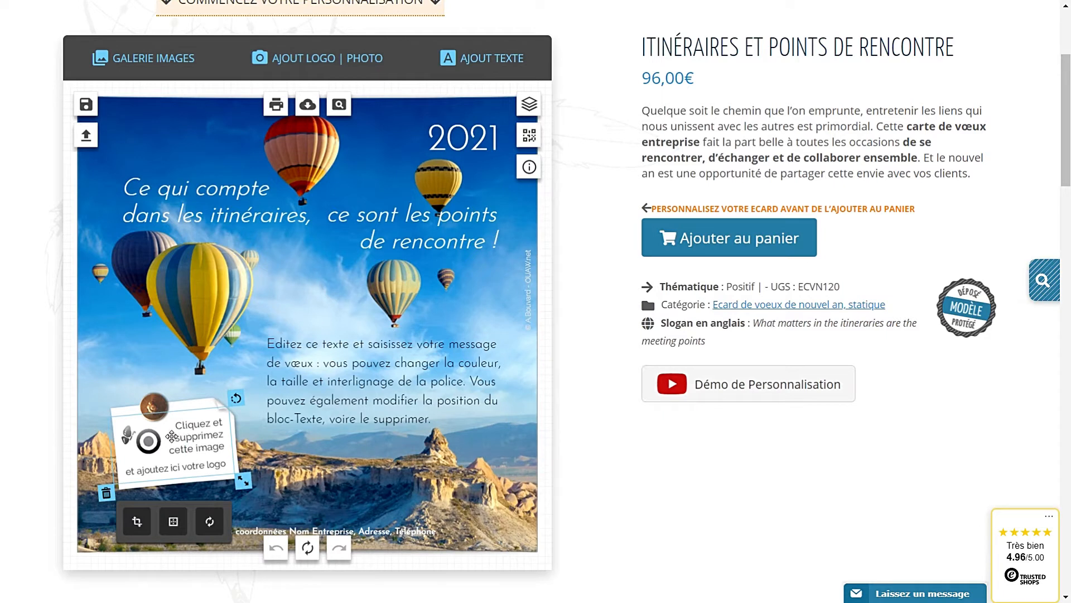
{"action": "left_click", "coordinate": [106, 494]}
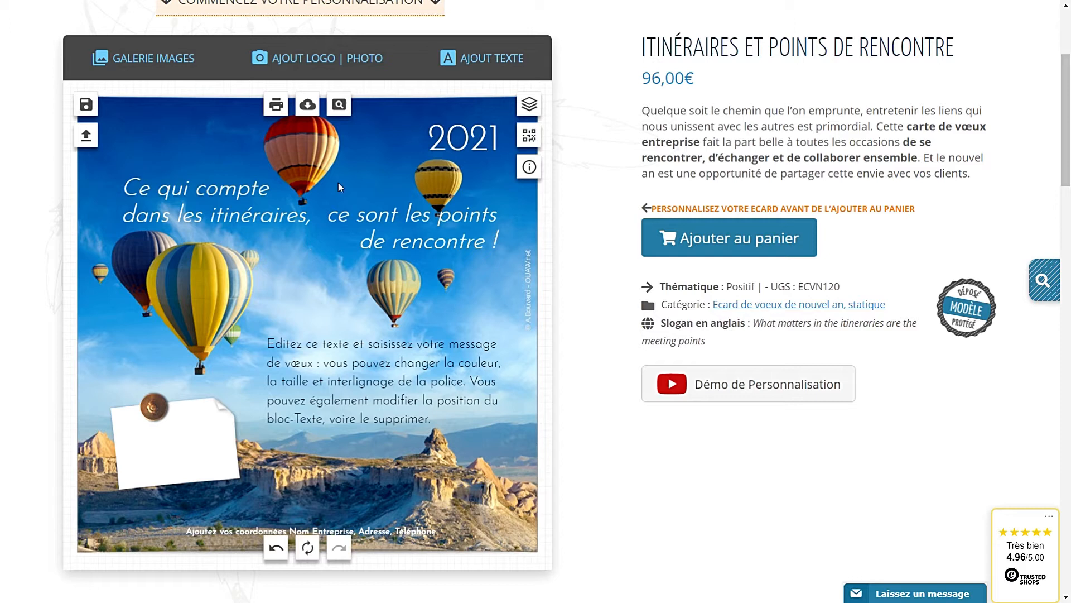
Remove an old logo from the uploaded list and upload print-et-web.jpg.
{"action": "left_click", "coordinate": [298, 61]}
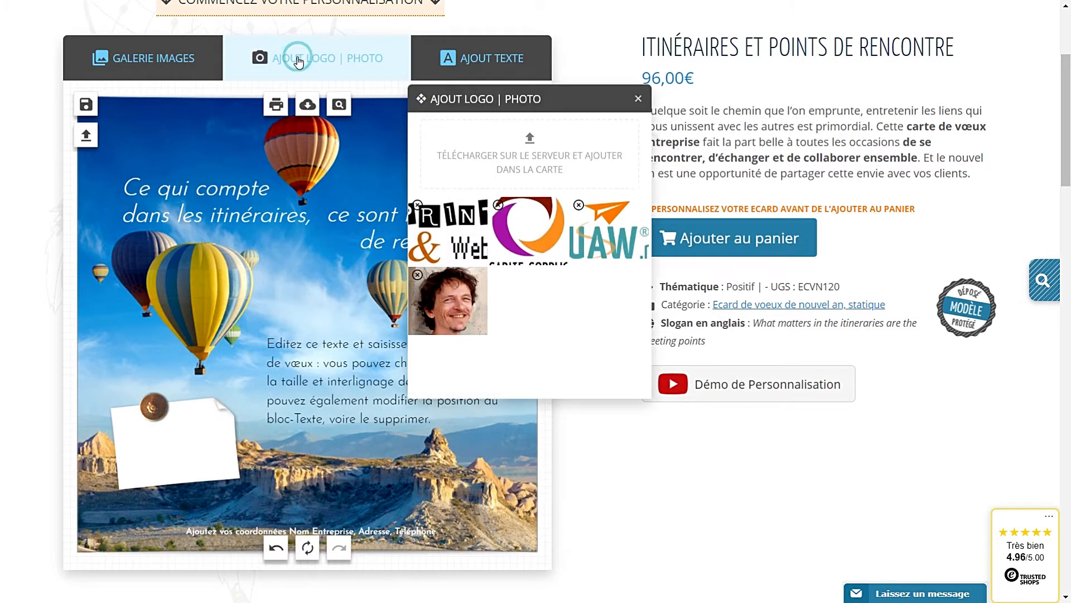
{"action": "left_click", "coordinate": [417, 206]}
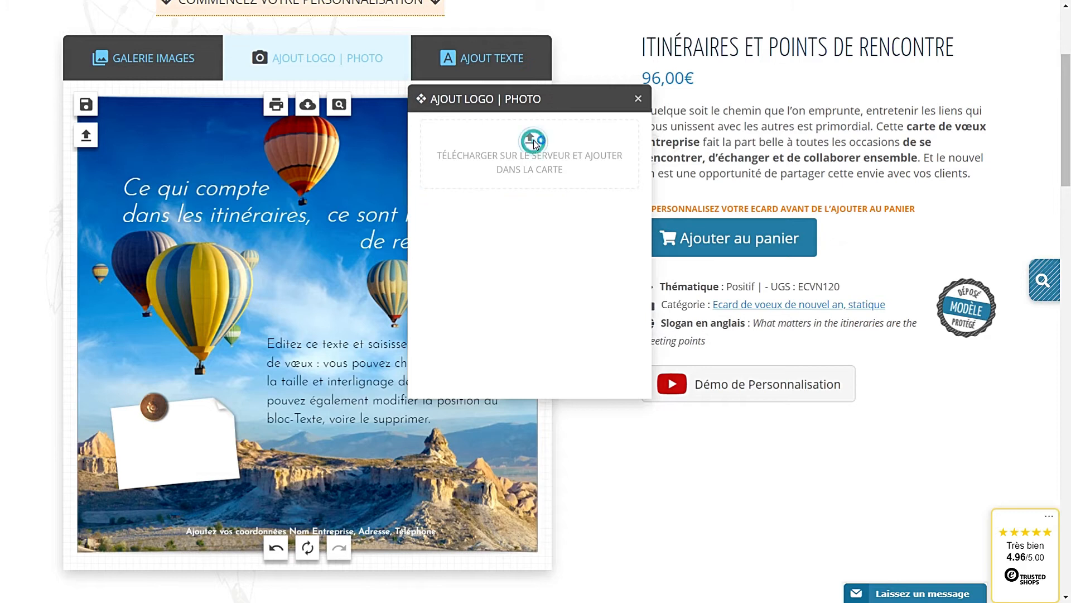
{"action": "left_click", "coordinate": [534, 139]}
{"action": "left_click", "coordinate": [371, 272]}
{"action": "double_click", "coordinate": [371, 272]}
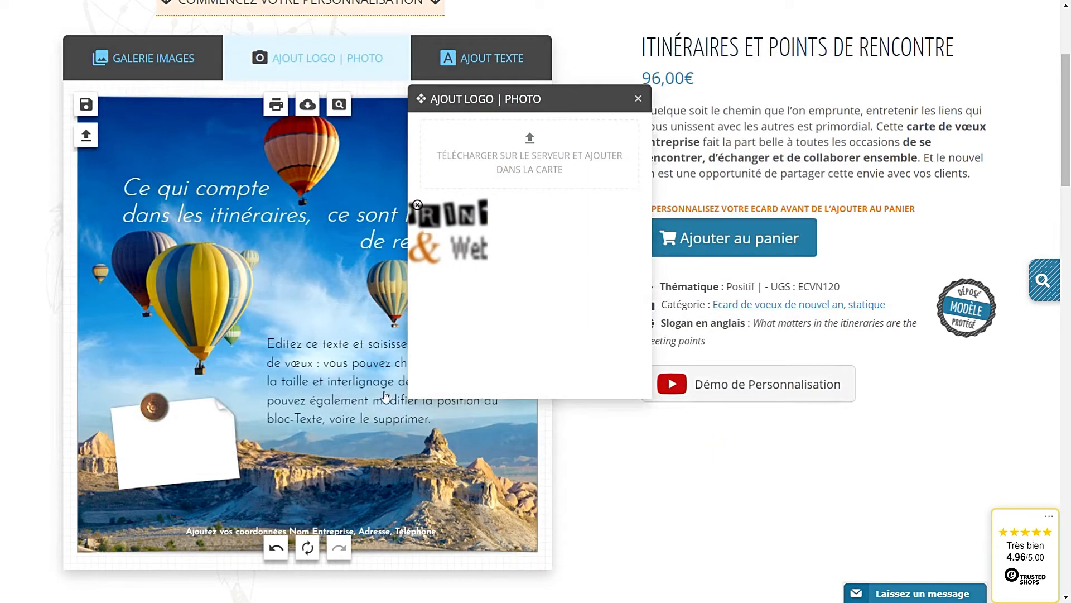
Place the Print & Web logo on the white note, layered down, tilted and shrunk to fit.
{"action": "left_click", "coordinate": [307, 337]}
{"action": "left_click_drag", "start_coordinate": [297, 327], "coordinate": [180, 432]}
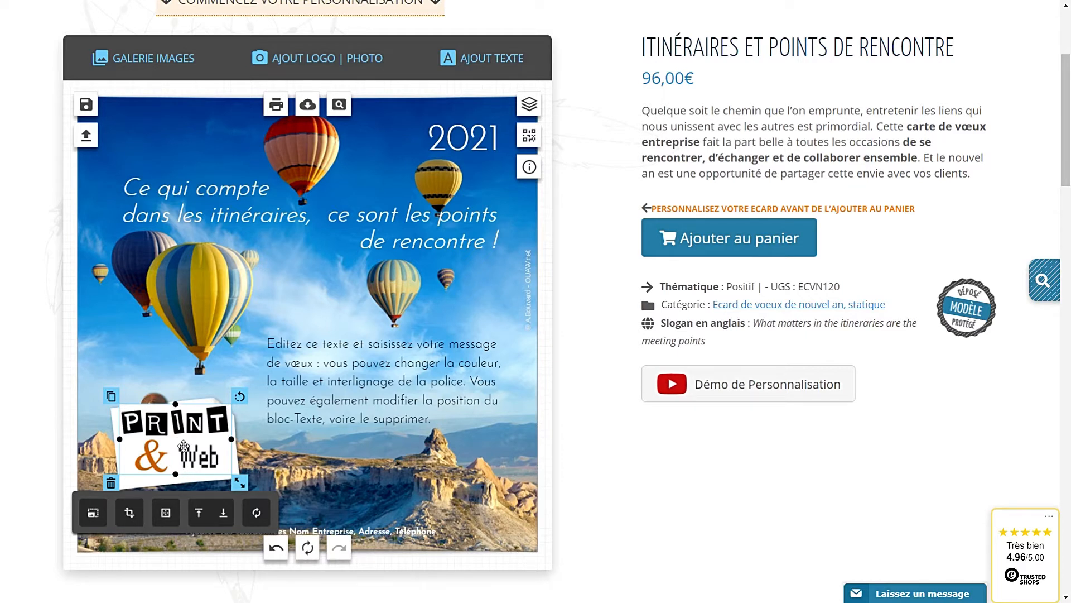
{"action": "left_click", "coordinate": [223, 513]}
{"action": "left_click_drag", "start_coordinate": [190, 449], "coordinate": [192, 451]}
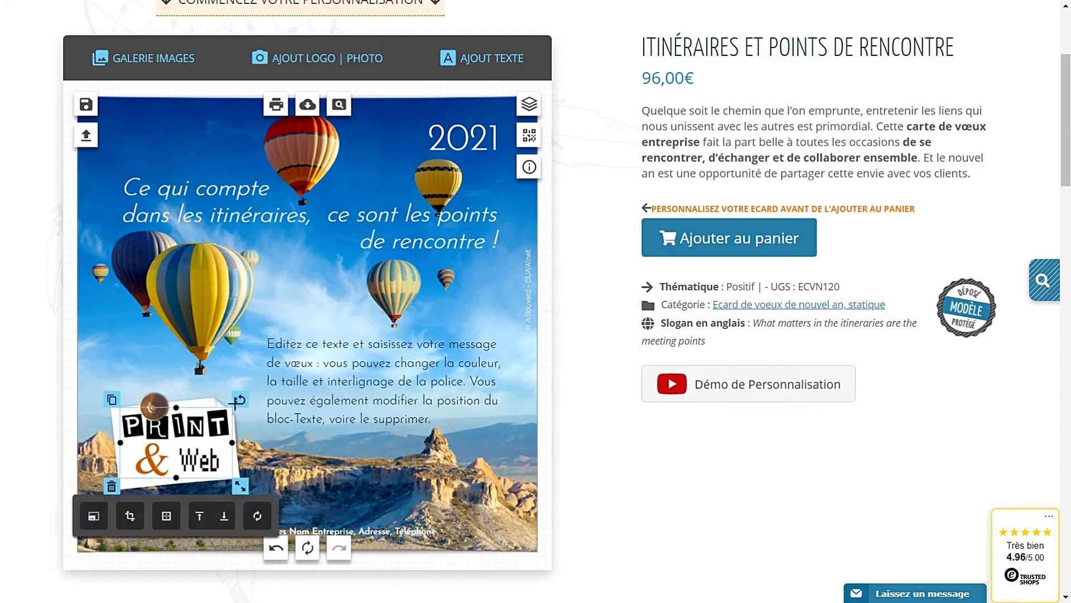
{"action": "left_click_drag", "start_coordinate": [241, 399], "coordinate": [229, 400]}
{"action": "left_click_drag", "start_coordinate": [244, 478], "coordinate": [224, 470]}
{"action": "left_click_drag", "start_coordinate": [173, 443], "coordinate": [178, 448]}
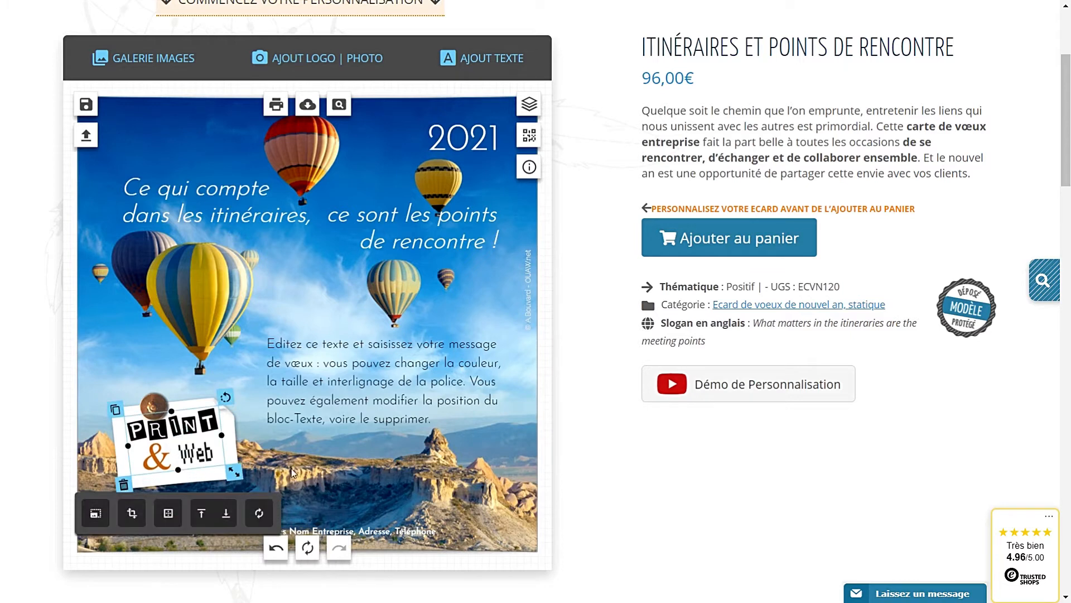
Delete the Print & Web logo from the card and reopen the logo panel.
{"action": "left_click", "coordinate": [181, 505]}
{"action": "left_click", "coordinate": [159, 458]}
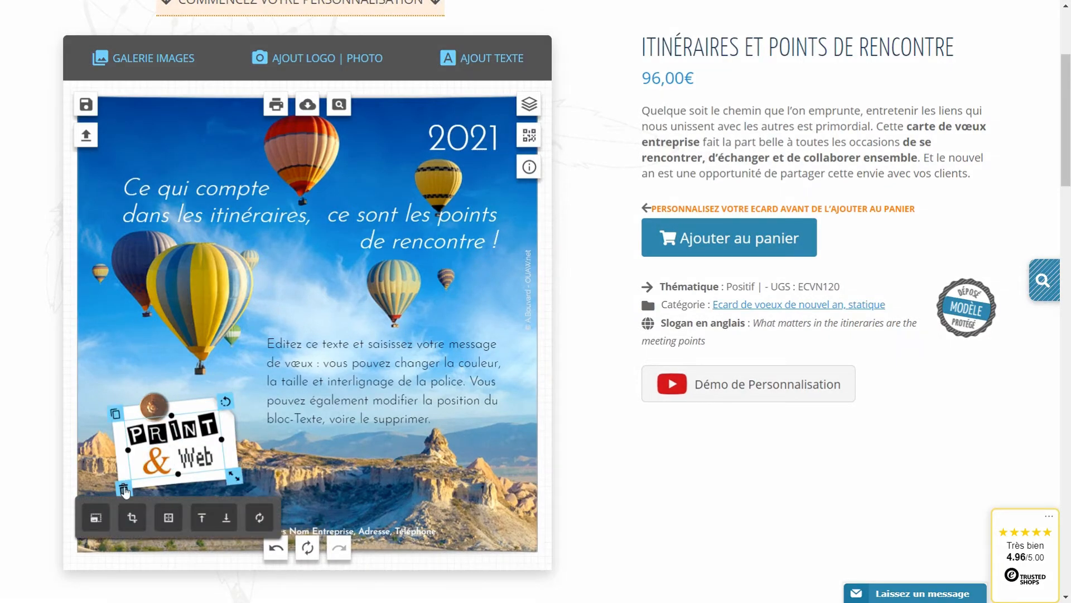
{"action": "left_click", "coordinate": [125, 486]}
{"action": "left_click", "coordinate": [332, 61]}
Upload logo-capite-corpus.png and drag the Capite Corpus logo onto the white note.
{"action": "left_click", "coordinate": [530, 137]}
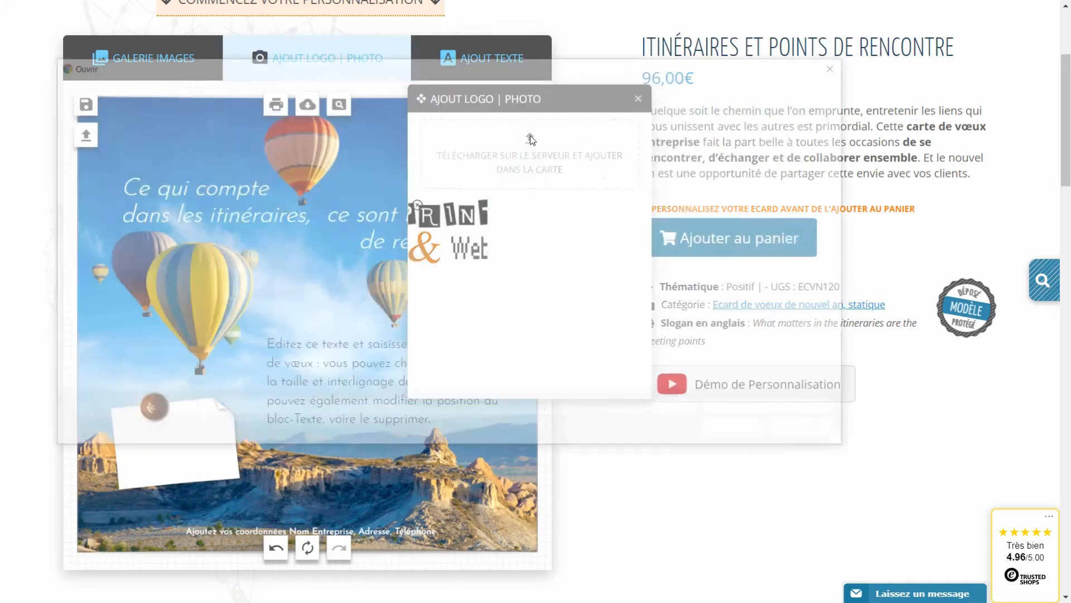
{"action": "left_click", "coordinate": [580, 176]}
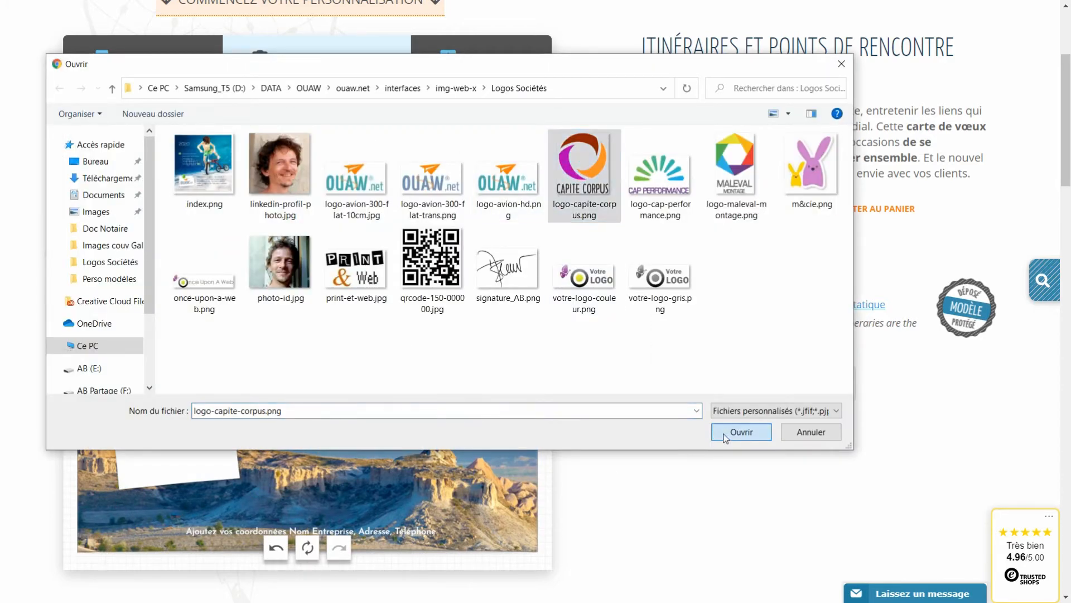
{"action": "left_click", "coordinate": [720, 433]}
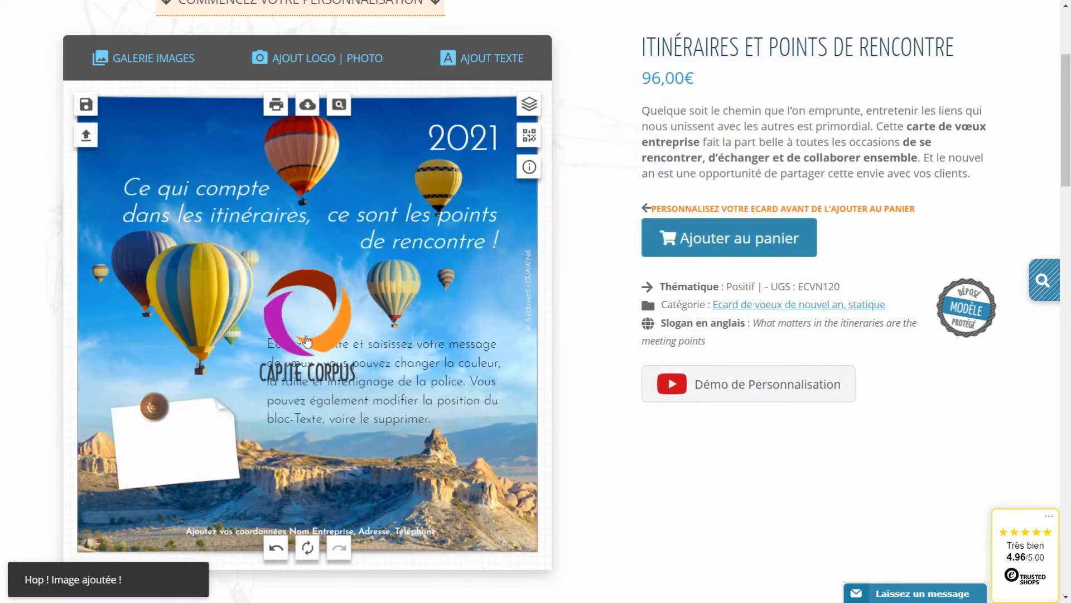
{"action": "left_click_drag", "start_coordinate": [291, 346], "coordinate": [166, 455]}
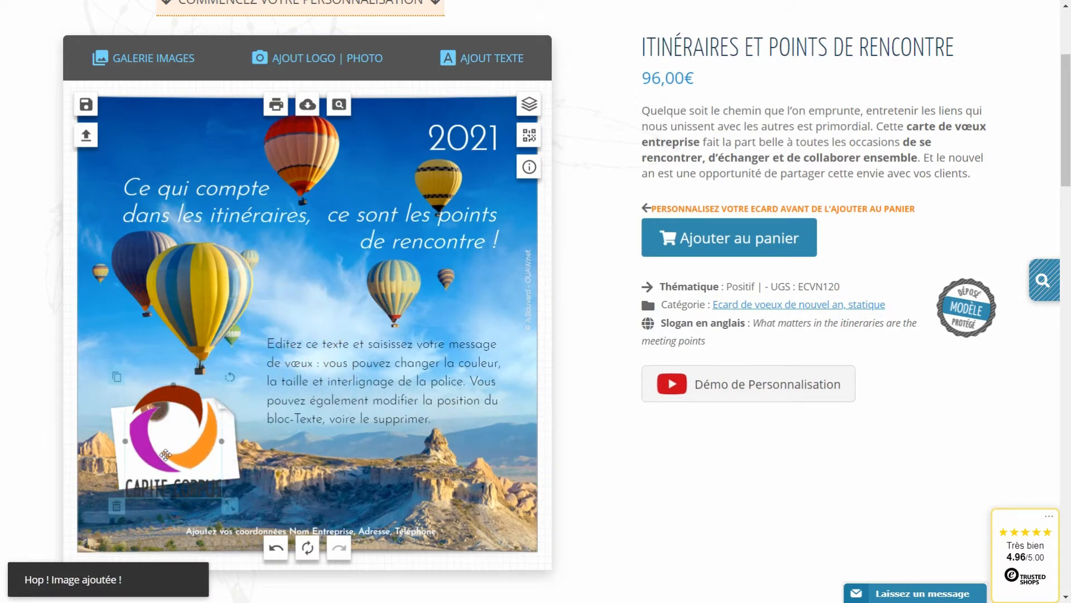
Rotate the white note upright to portrait and move the brown pin onto it.
{"action": "left_click", "coordinate": [175, 437]}
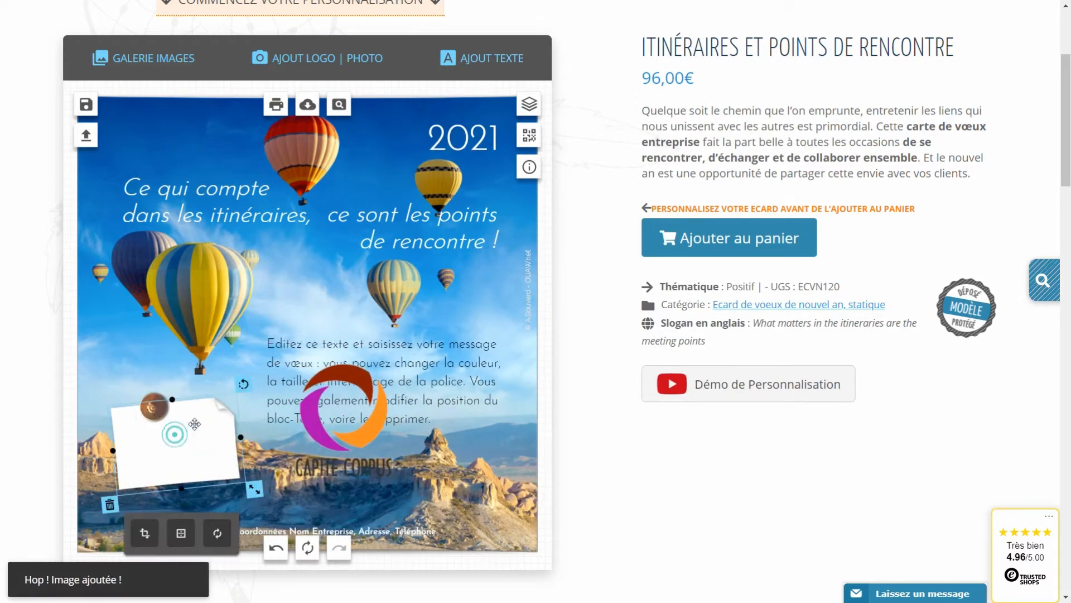
{"action": "left_click_drag", "start_coordinate": [243, 384], "coordinate": [164, 402]}
{"action": "left_click_drag", "start_coordinate": [340, 434], "coordinate": [123, 468]}
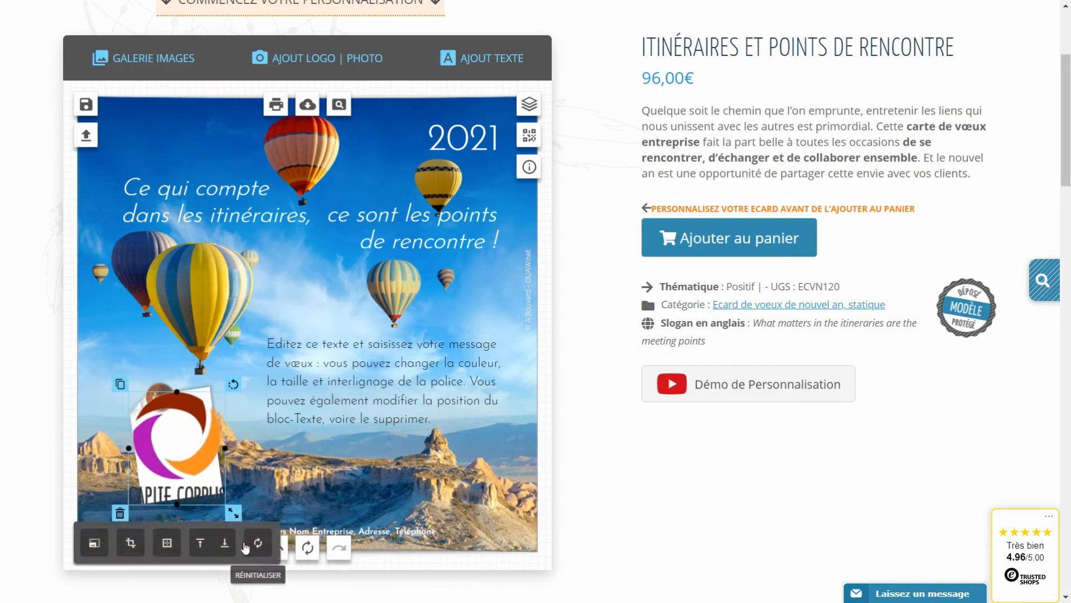
Layer, tilt and shrink the Capite Corpus logo, then delete the white note behind it.
{"action": "left_click", "coordinate": [226, 546]}
{"action": "left_click", "coordinate": [225, 546]}
{"action": "left_click", "coordinate": [205, 549]}
{"action": "left_click_drag", "start_coordinate": [233, 384], "coordinate": [209, 383]}
{"action": "left_click_drag", "start_coordinate": [243, 502], "coordinate": [227, 486]}
{"action": "left_click", "coordinate": [260, 454]}
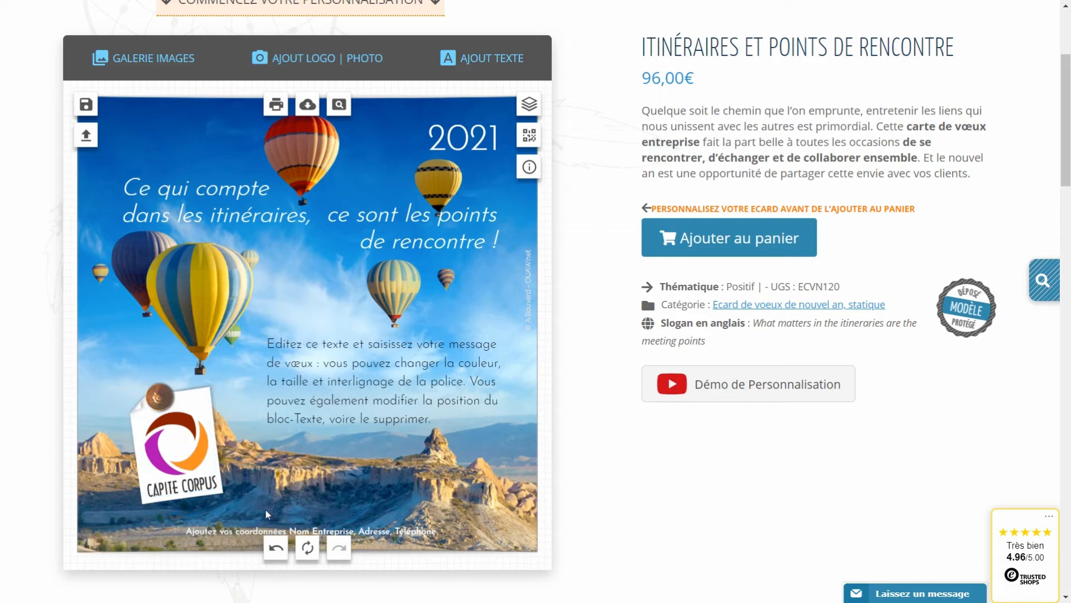
{"action": "left_click", "coordinate": [208, 398]}
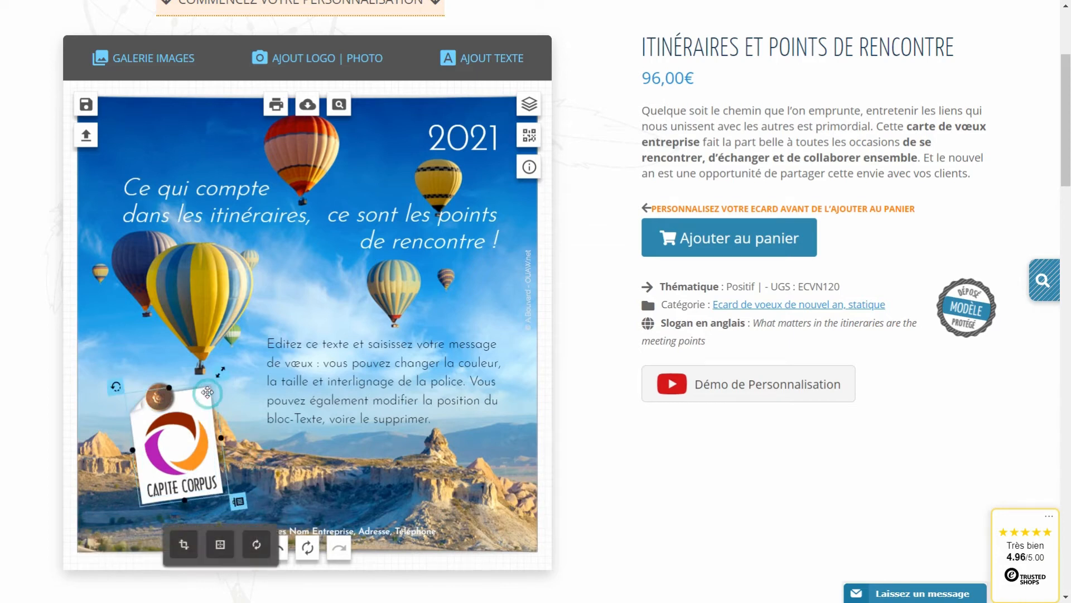
{"action": "left_click", "coordinate": [237, 502]}
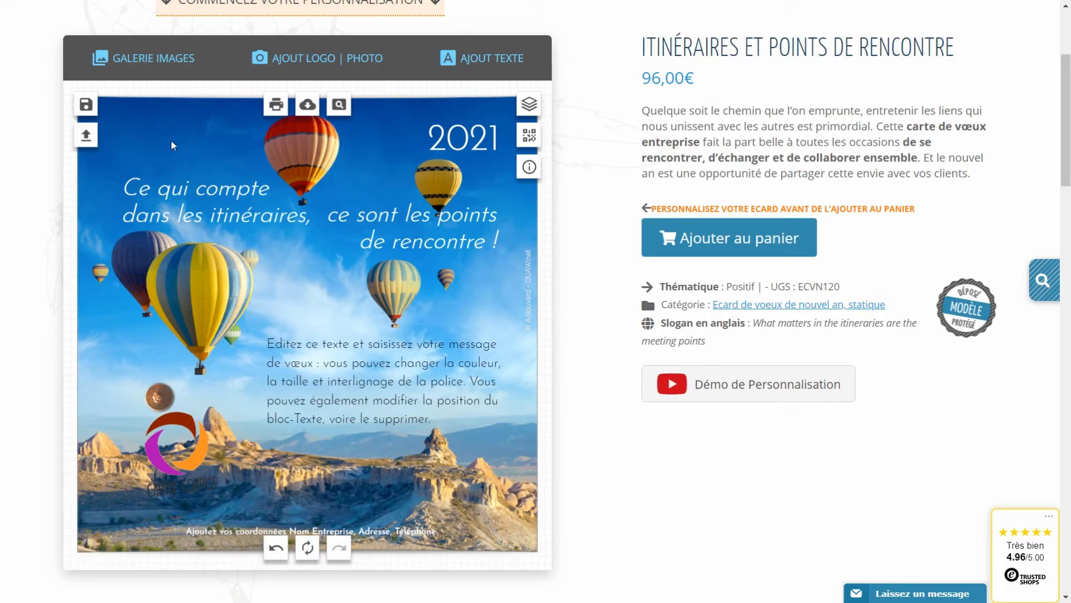
Add a Stickers Post-it note behind the logo, trim it, and reposition the pin and logo.
{"action": "left_click", "coordinate": [131, 67]}
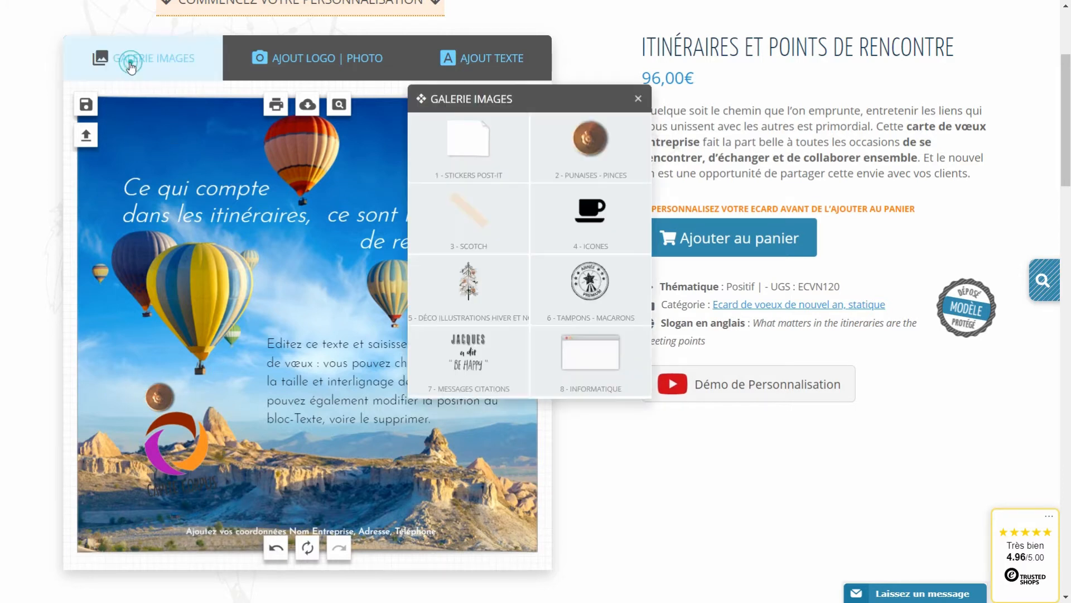
{"action": "left_click", "coordinate": [463, 152]}
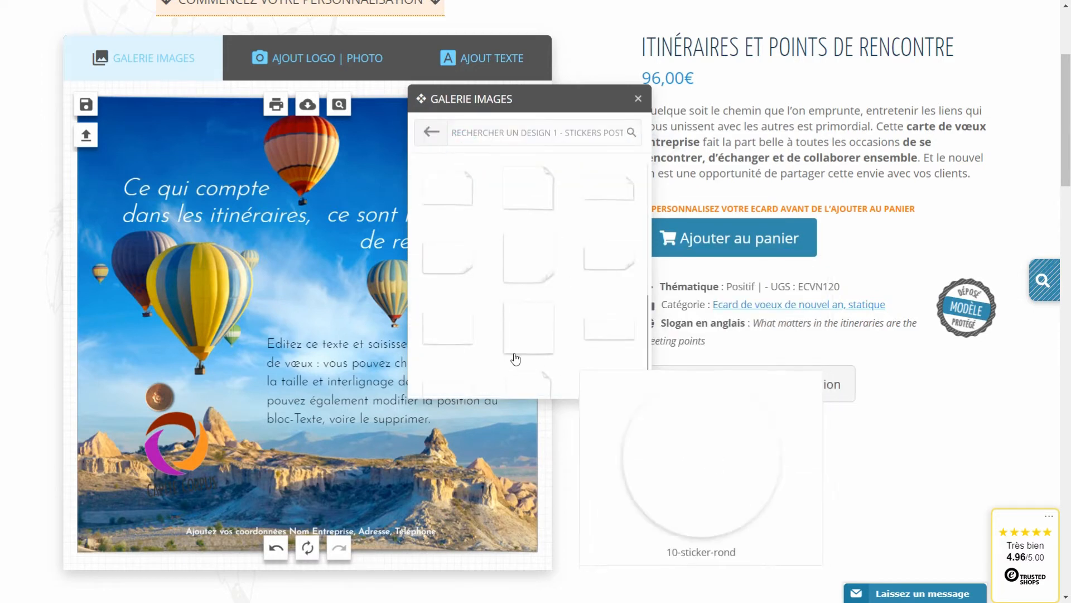
{"action": "left_click", "coordinate": [440, 328]}
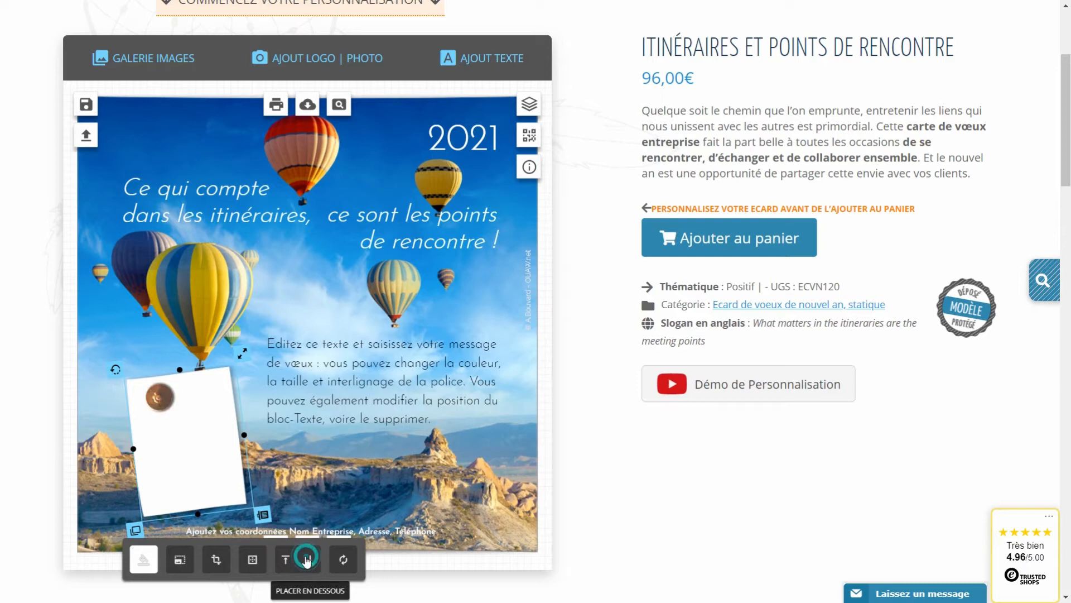
{"action": "left_click_drag", "start_coordinate": [237, 424], "coordinate": [228, 424]}
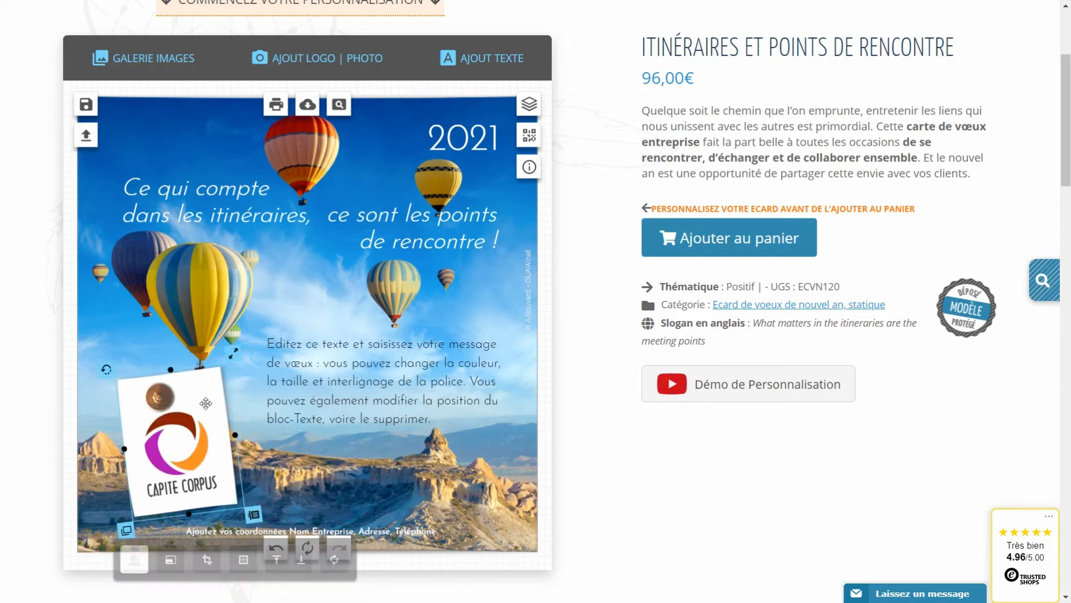
{"action": "left_click_drag", "start_coordinate": [170, 369], "coordinate": [171, 374]}
{"action": "left_click_drag", "start_coordinate": [235, 434], "coordinate": [225, 436]}
{"action": "left_click_drag", "start_coordinate": [158, 401], "coordinate": [149, 388]}
{"action": "left_click_drag", "start_coordinate": [171, 484], "coordinate": [174, 476]}
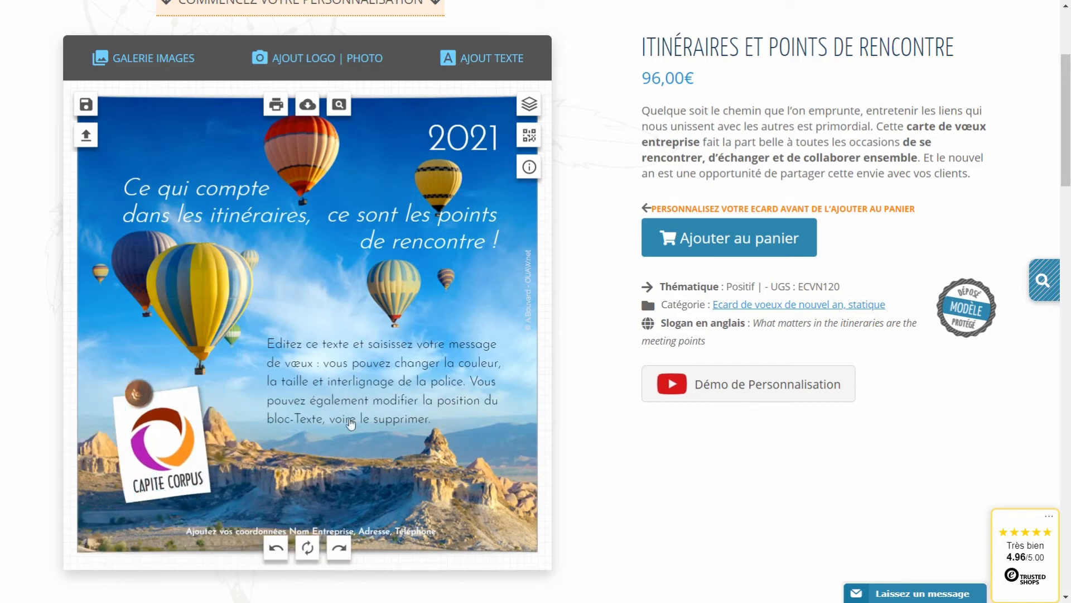
Replace the placeholder with 'Je vous souhaite une belle année 2021' / 'pleine de projets et de satisfactions.'.
{"action": "left_click", "coordinate": [332, 371]}
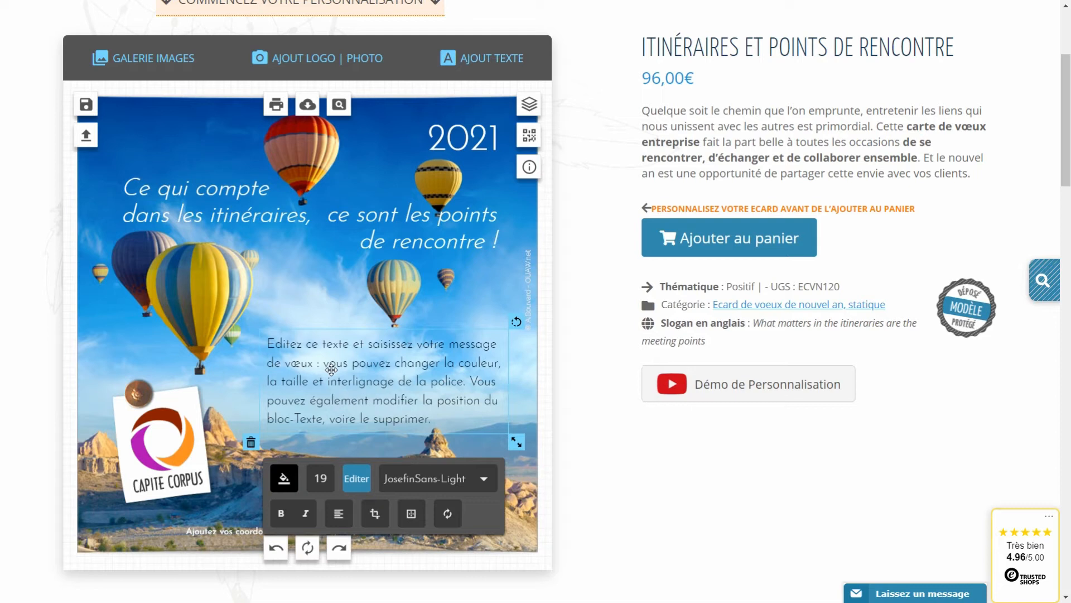
{"action": "left_click", "coordinate": [332, 369]}
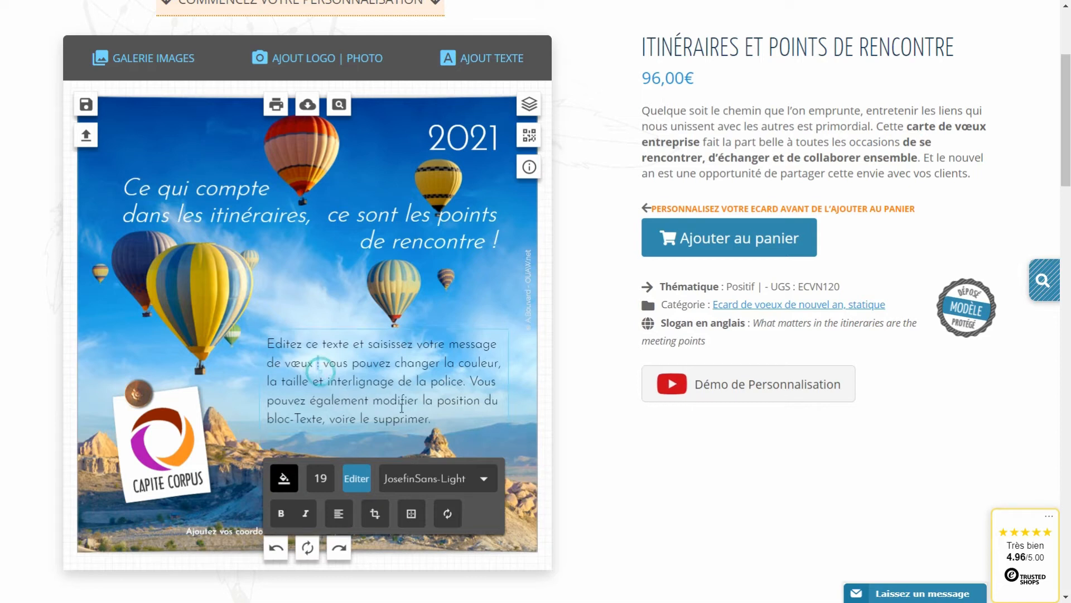
{"action": "left_click_drag", "start_coordinate": [445, 414], "coordinate": [261, 333]}
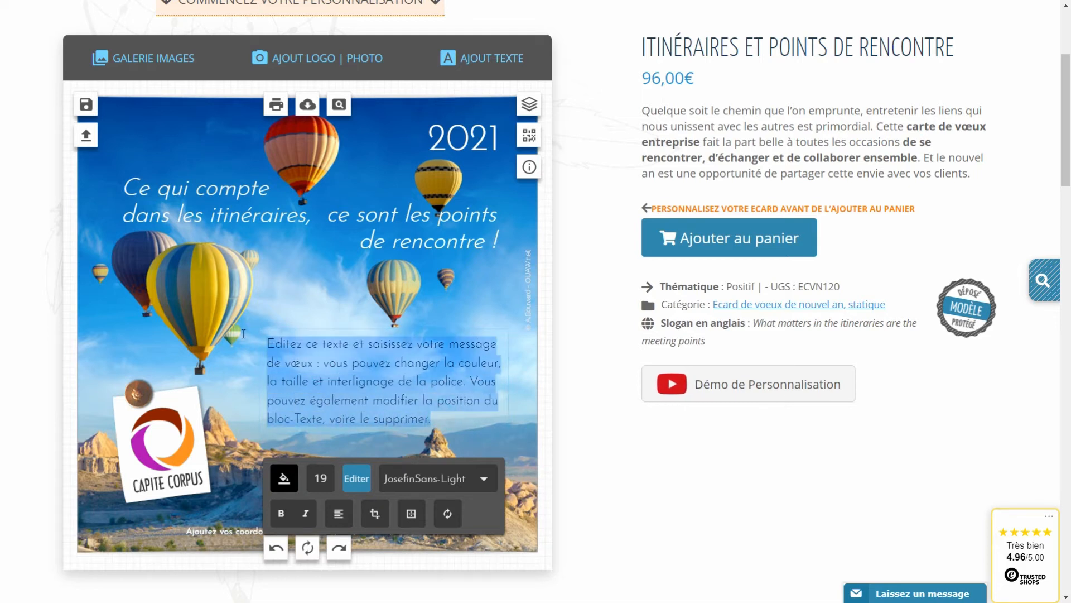
{"action": "type", "text": "Je vous souhaite"}
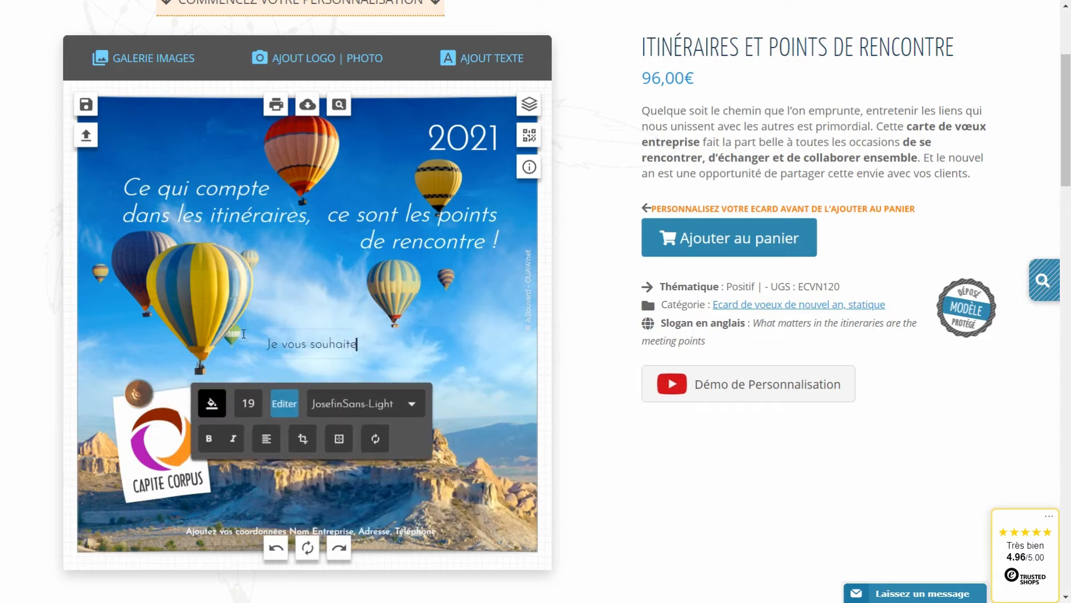
{"action": "type", "text": " une belle année 2021"}
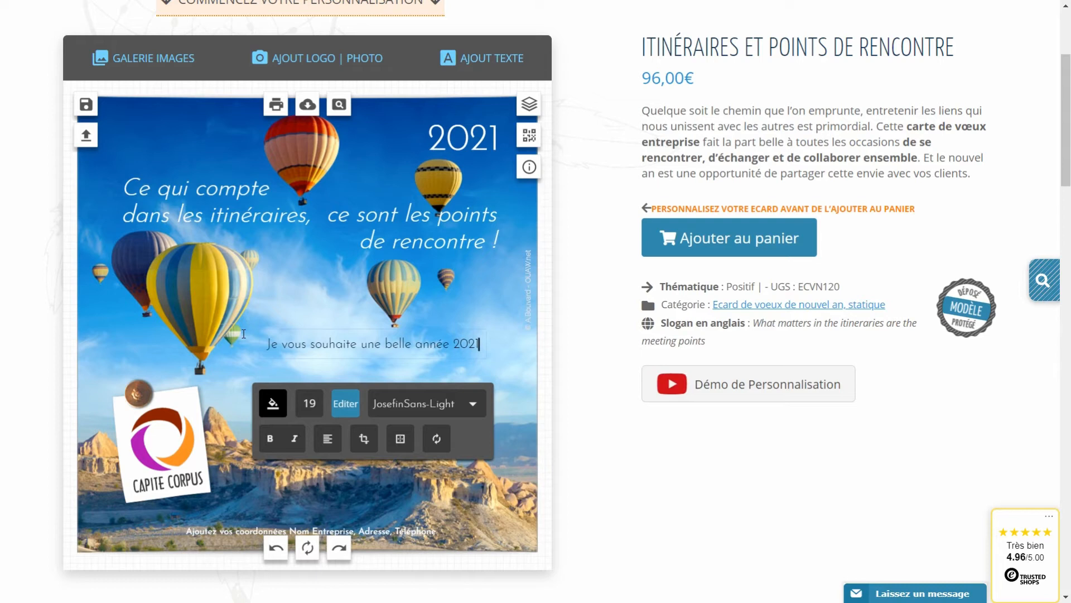
{"action": "key", "text": "Return"}
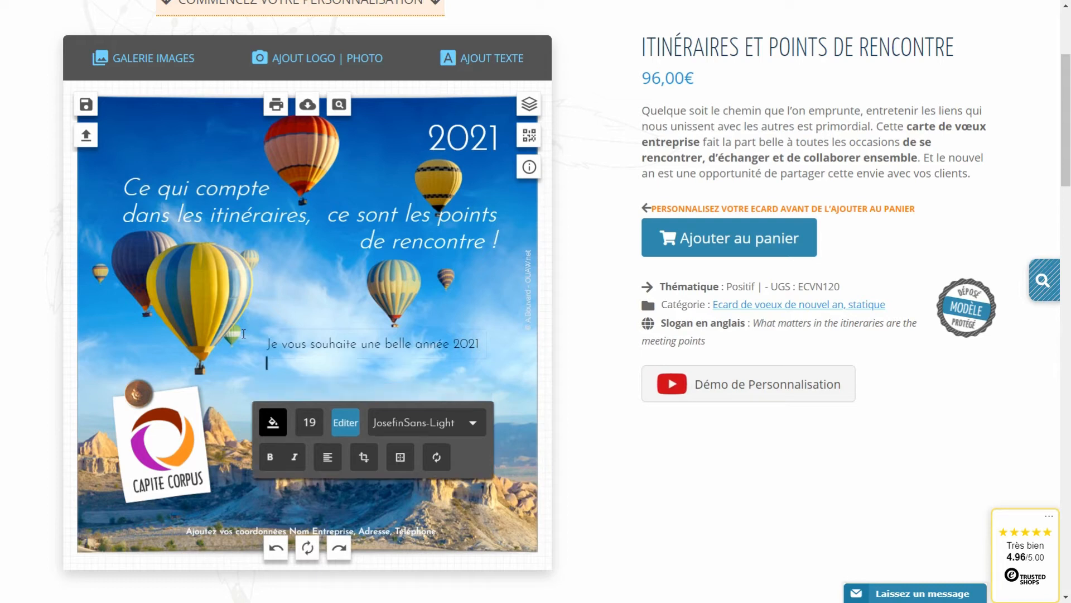
{"action": "type", "text": "pleine de projets et de satisfactions."}
{"action": "left_click", "coordinate": [624, 456]}
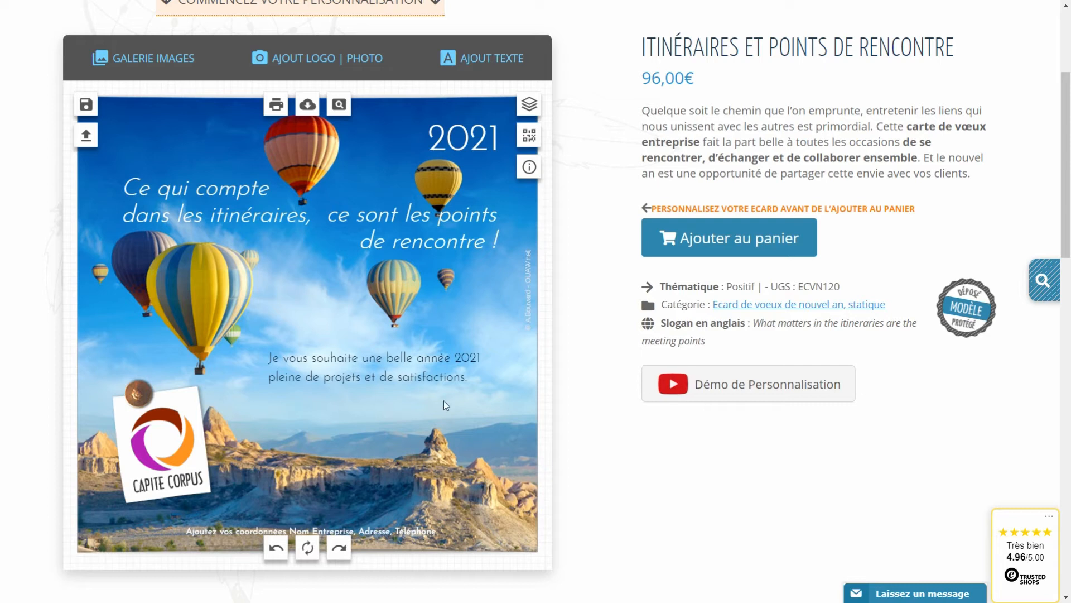
Copy sample message 1 from the Exemples de messages list below the card.
{"action": "scroll", "coordinate": [430, 391], "scroll_direction": "down", "scroll_amount": 2}
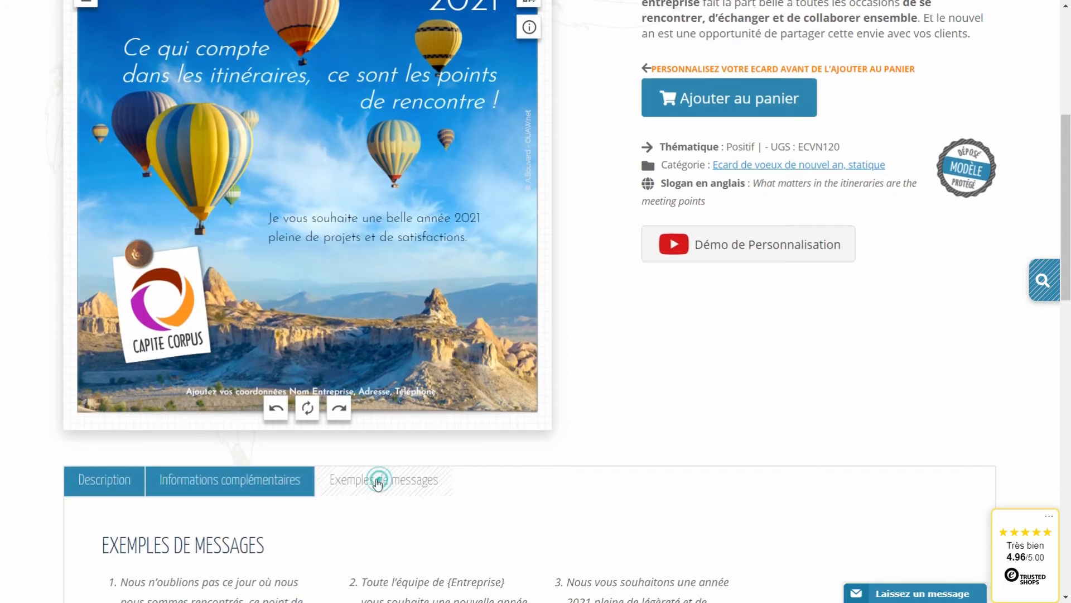
{"action": "scroll", "coordinate": [396, 481], "scroll_direction": "down", "scroll_amount": 2}
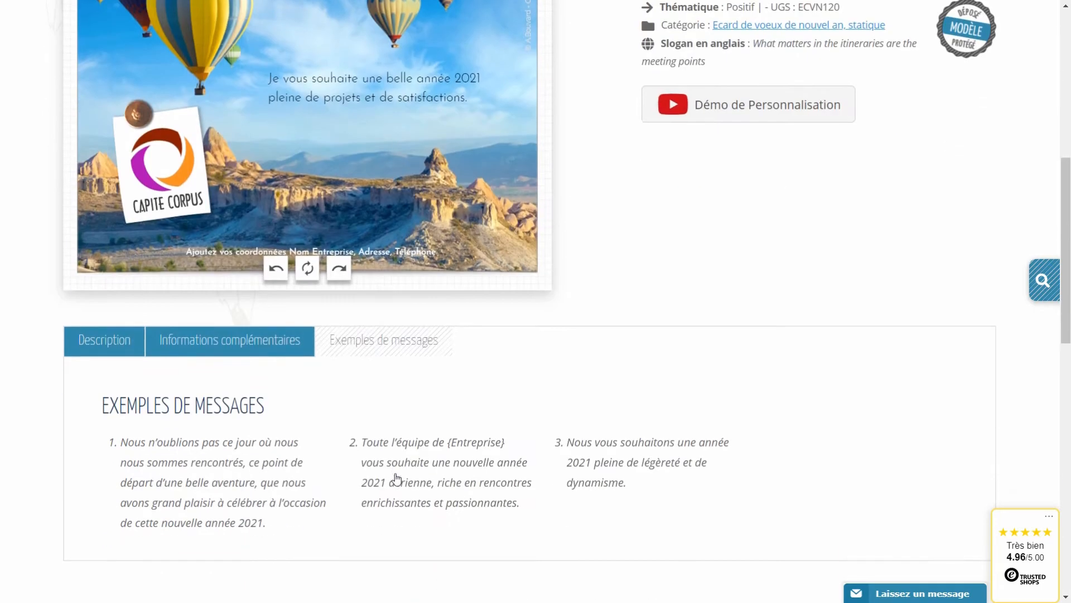
{"action": "left_click_drag", "start_coordinate": [274, 532], "coordinate": [122, 442]}
{"action": "key", "text": "ctrl+c"}
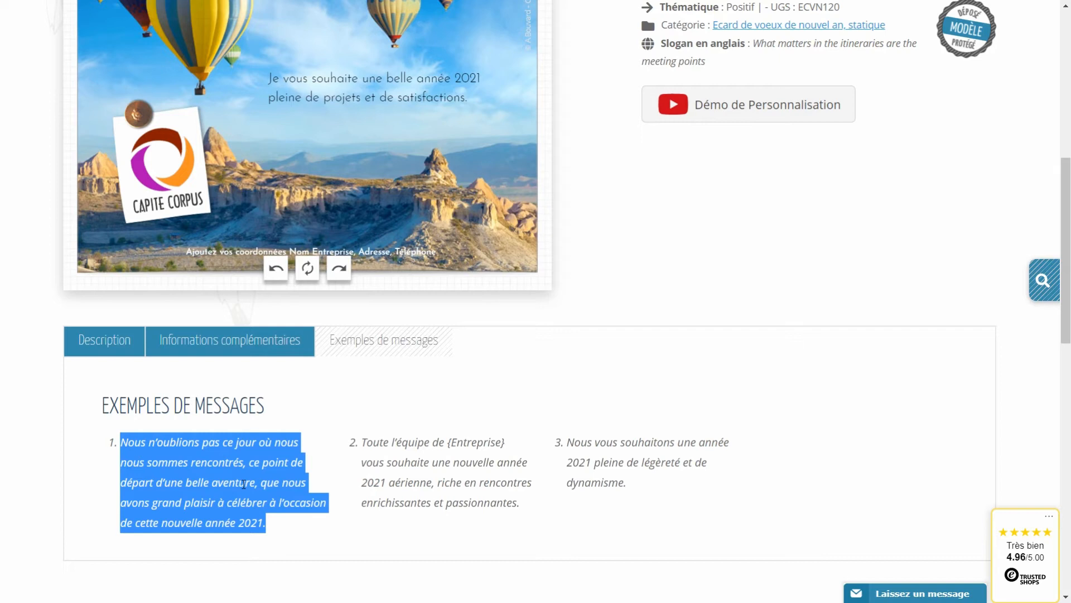
{"action": "scroll", "coordinate": [243, 481], "scroll_direction": "up", "scroll_amount": 3}
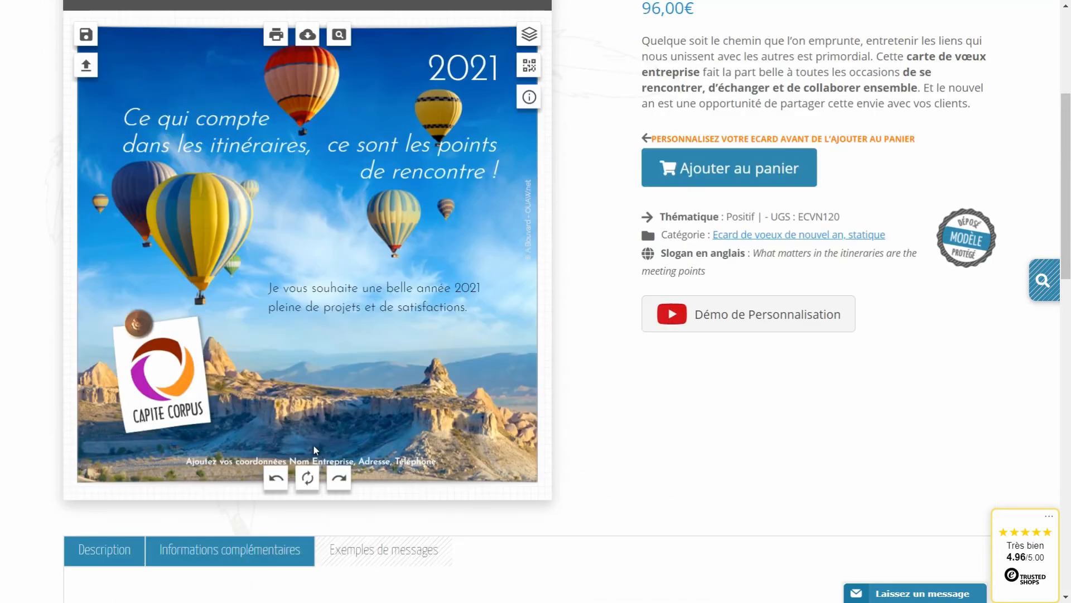
Replace the greeting text with the pasted sample message 'Nous n'oublions pas ce jour…'.
{"action": "left_click", "coordinate": [316, 302]}
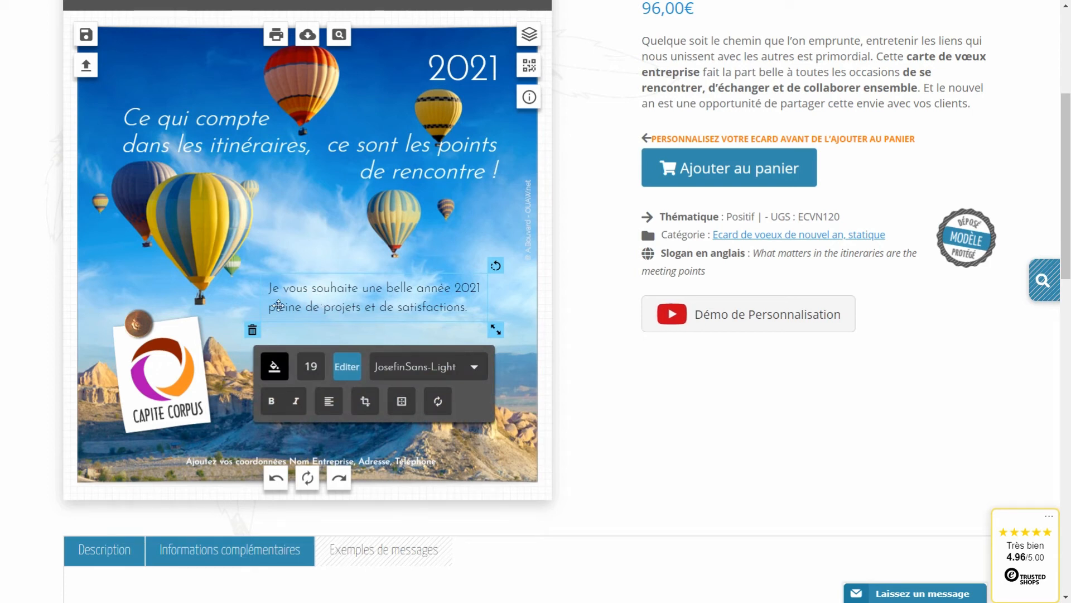
{"action": "left_click", "coordinate": [347, 366]}
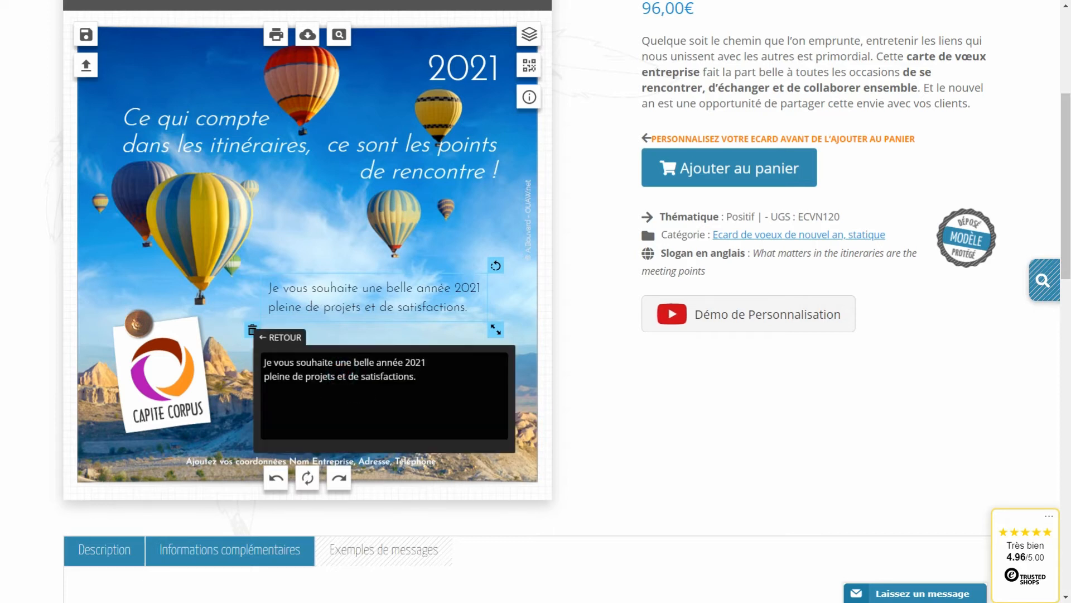
{"action": "left_click_drag", "start_coordinate": [417, 377], "coordinate": [236, 348]}
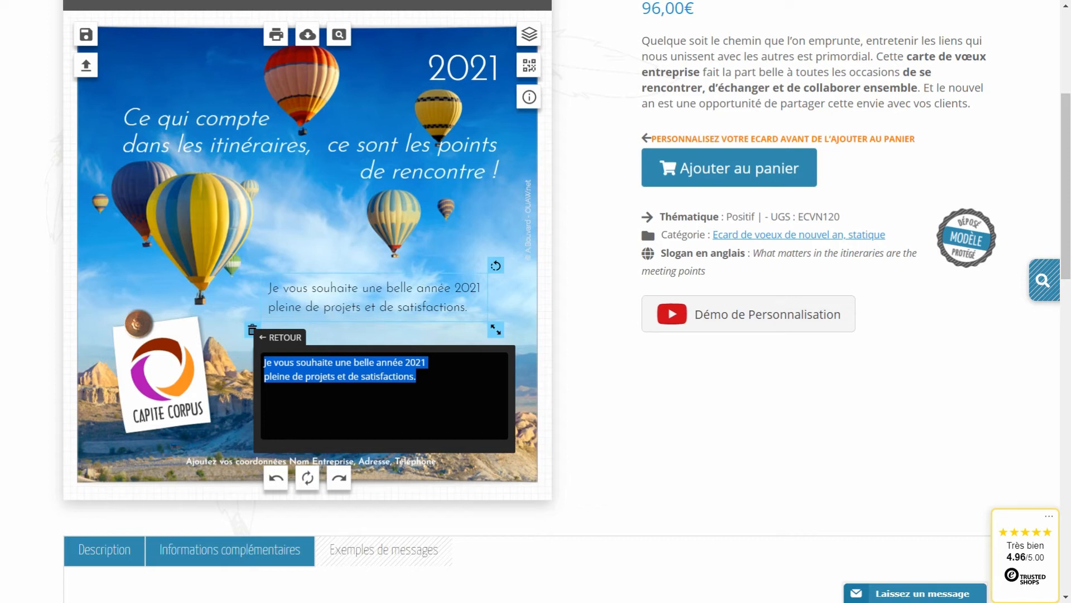
{"action": "key", "text": "ctrl+v"}
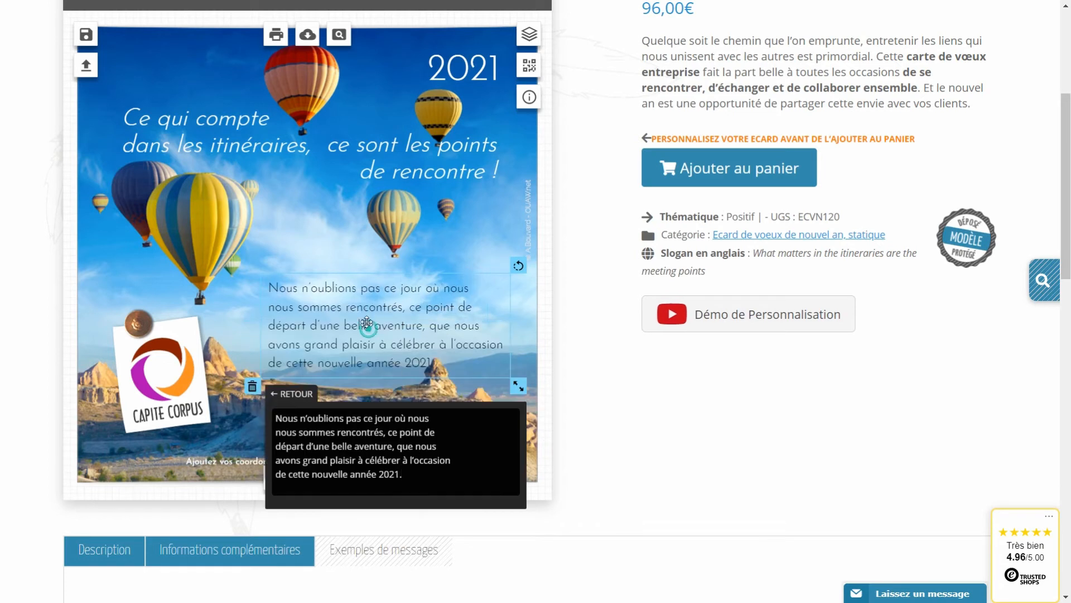
{"action": "left_click_drag", "start_coordinate": [367, 325], "coordinate": [363, 304]}
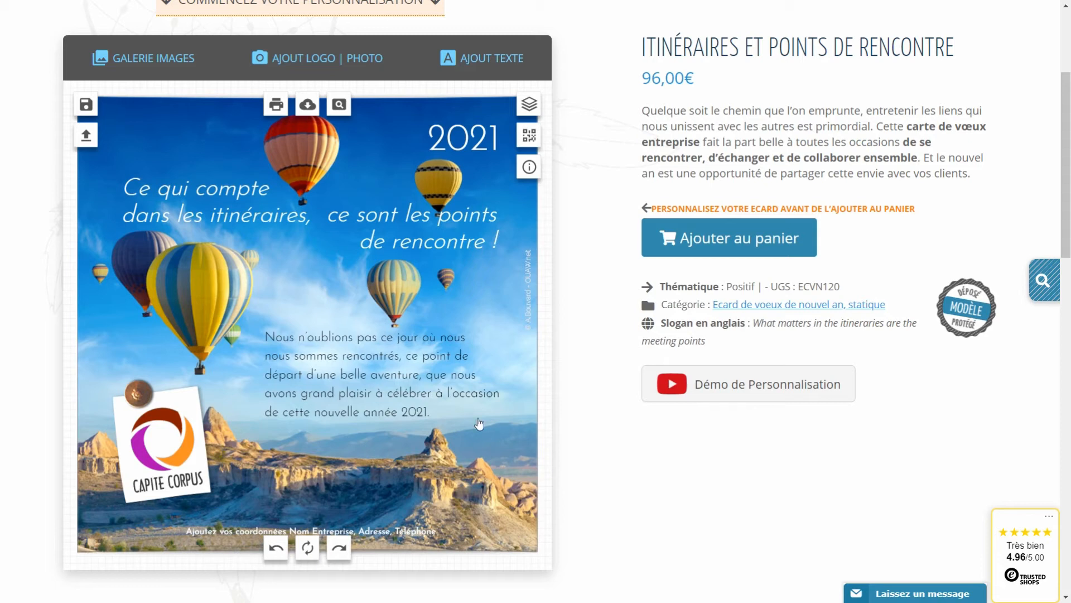
{"action": "scroll", "coordinate": [417, 330], "scroll_direction": "up", "scroll_amount": 1}
{"action": "scroll", "coordinate": [417, 330], "scroll_direction": "down", "scroll_amount": 1}
Add a text box with the sender's name and move it below the message on the right.
{"action": "left_click", "coordinate": [483, 61]}
{"action": "left_click", "coordinate": [435, 138]}
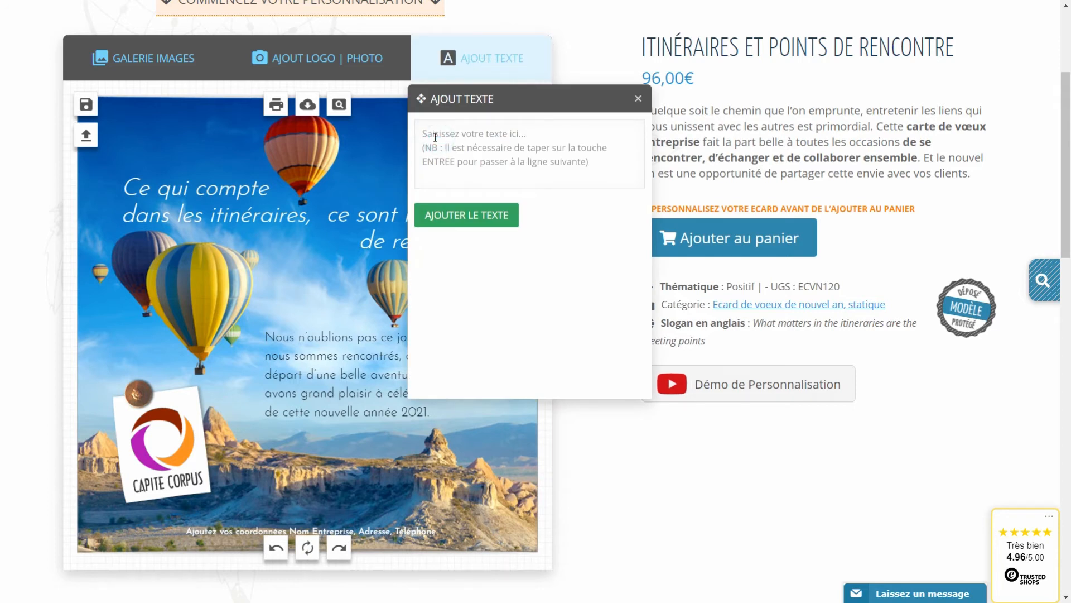
{"action": "left_click", "coordinate": [487, 212]}
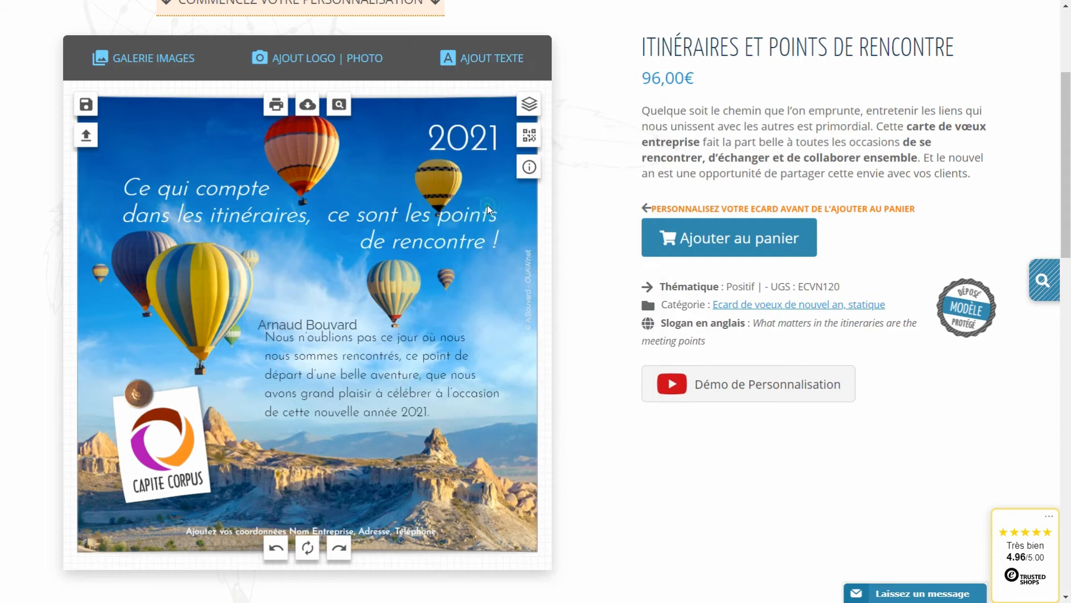
{"action": "left_click_drag", "start_coordinate": [419, 442], "coordinate": [473, 431]}
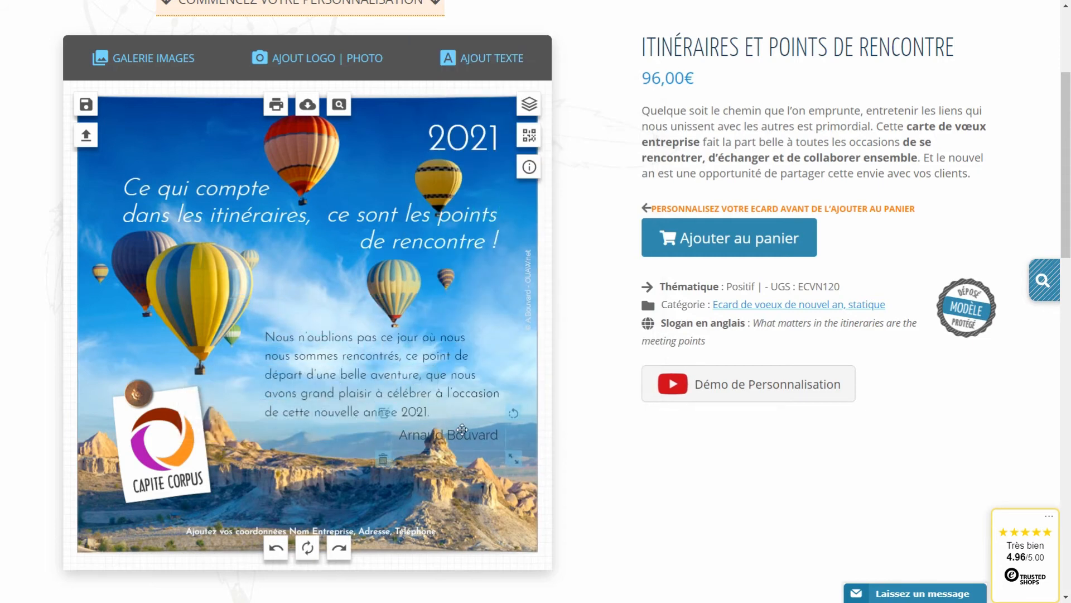
Set the signature font to JosefinSans-Light, matching the message paragraph.
{"action": "left_click", "coordinate": [336, 393]}
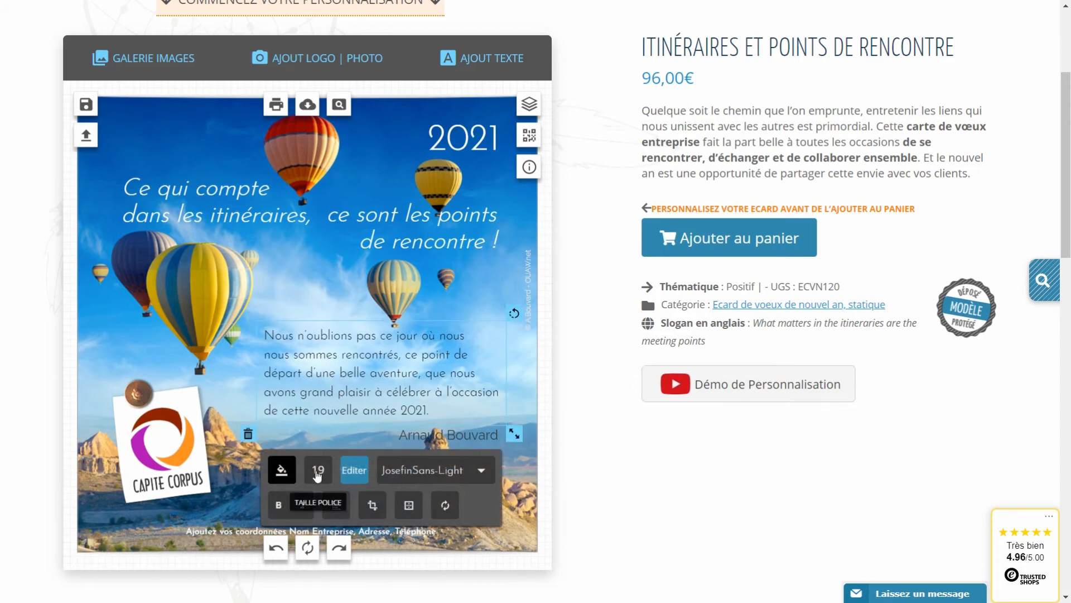
{"action": "left_click", "coordinate": [466, 439]}
{"action": "left_click", "coordinate": [552, 491]}
{"action": "scroll", "coordinate": [547, 485], "scroll_direction": "down", "scroll_amount": 4}
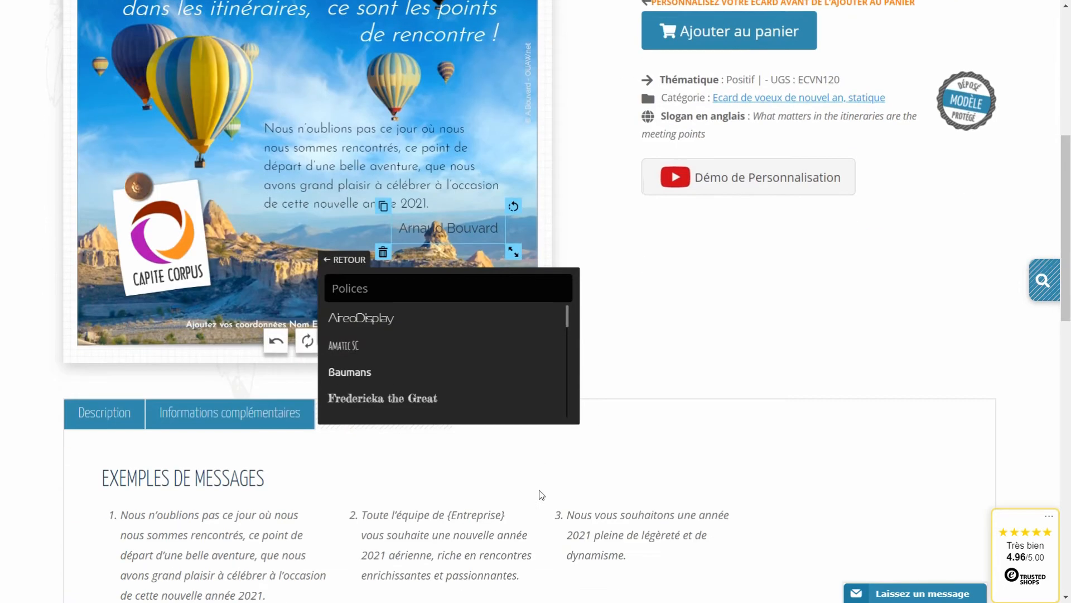
{"action": "scroll", "coordinate": [446, 375], "scroll_direction": "down", "scroll_amount": 5}
{"action": "scroll", "coordinate": [441, 374], "scroll_direction": "up", "scroll_amount": 3}
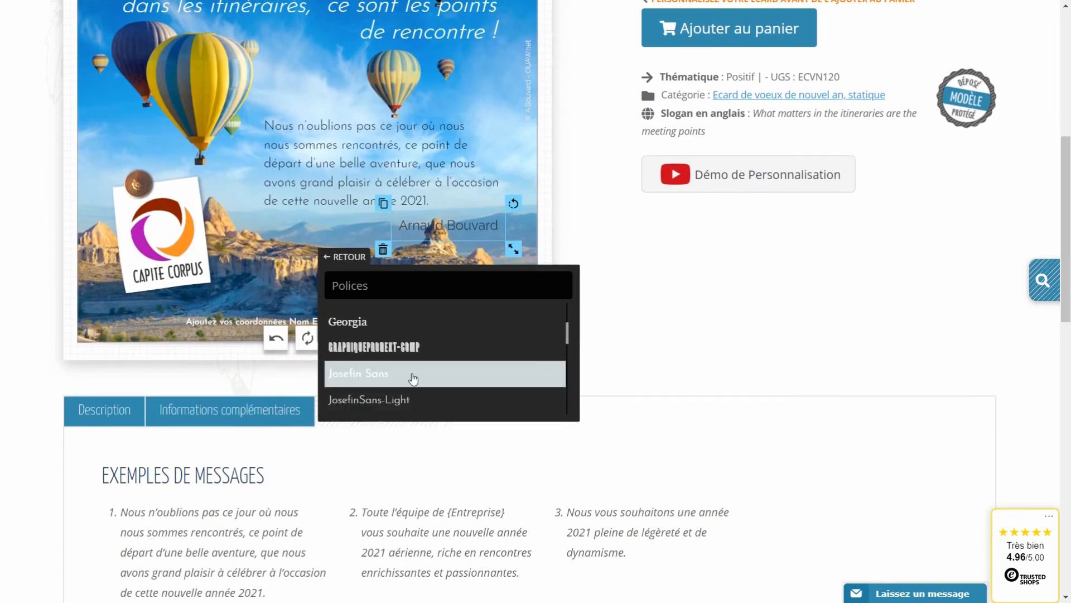
{"action": "left_click", "coordinate": [387, 403]}
{"action": "left_click", "coordinate": [341, 262]}
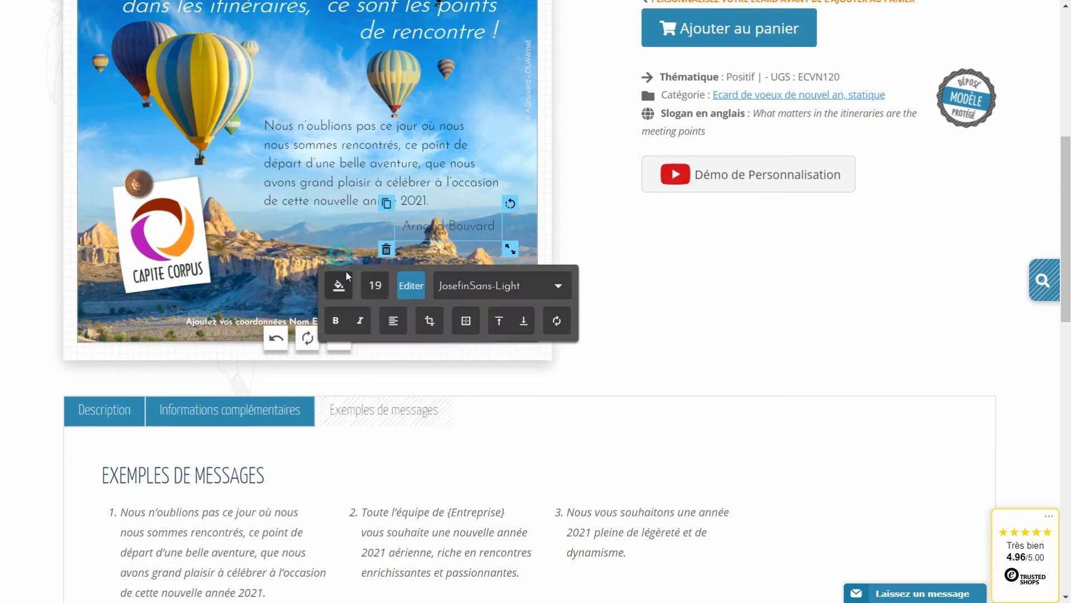
Colour the signature black (#000000) and fine-tune its position under the message.
{"action": "left_click", "coordinate": [347, 289]}
{"action": "left_click_drag", "start_coordinate": [341, 349], "coordinate": [314, 357]}
{"action": "left_click_drag", "start_coordinate": [426, 226], "coordinate": [426, 217]}
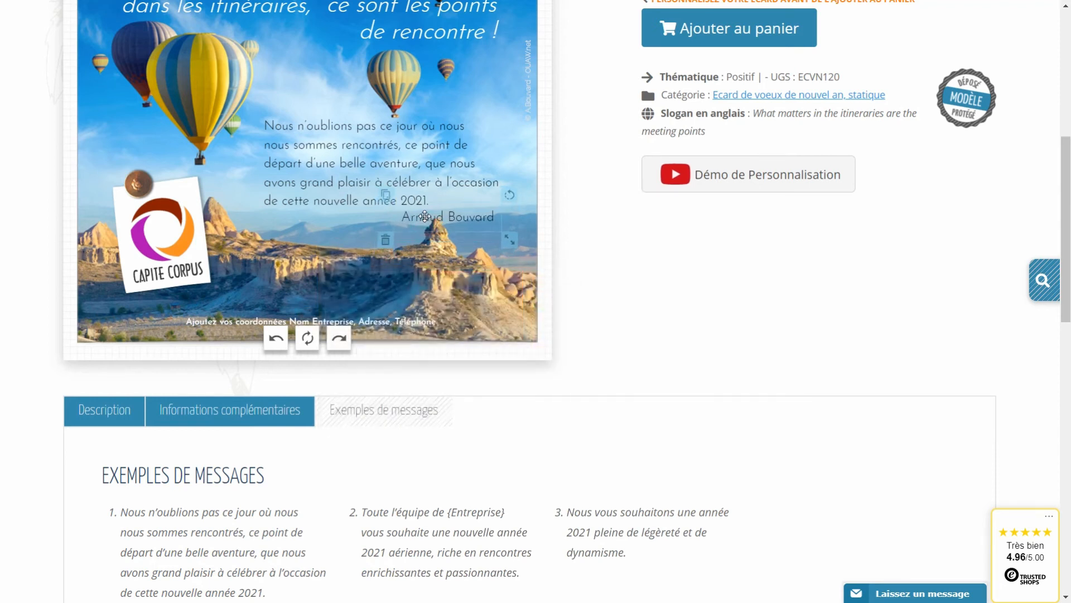
{"action": "left_click", "coordinate": [596, 304]}
{"action": "scroll", "coordinate": [501, 357], "scroll_direction": "up", "scroll_amount": 4}
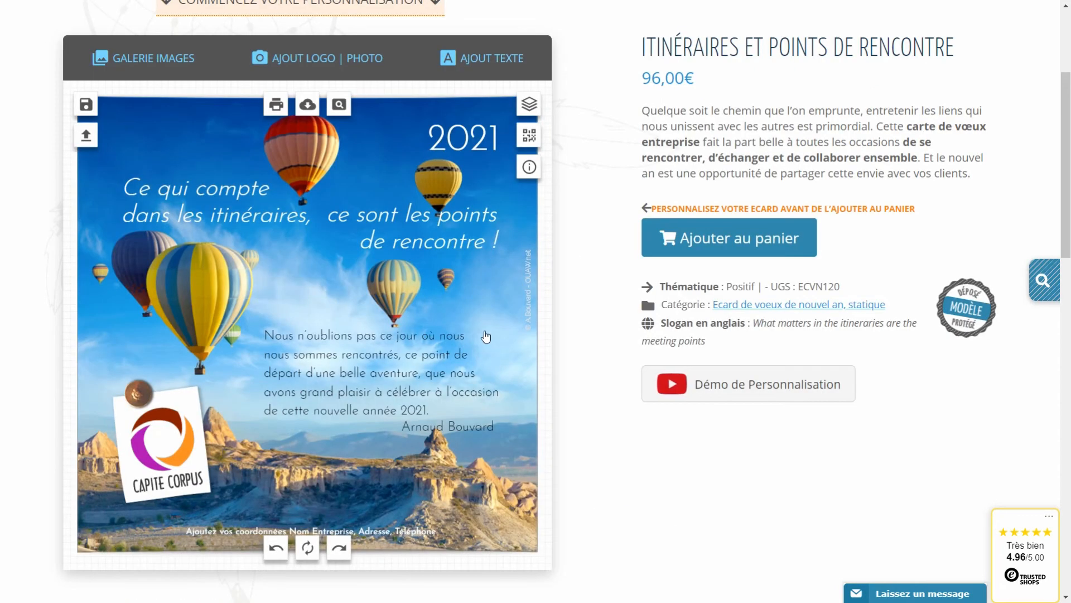
{"action": "left_click", "coordinate": [239, 526]}
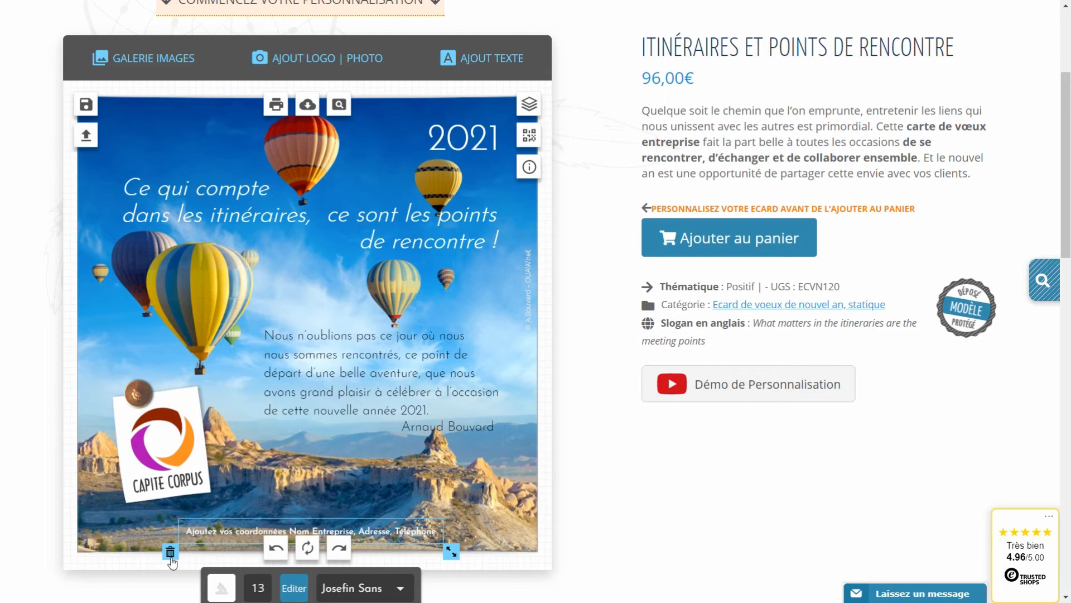
{"action": "scroll", "coordinate": [276, 553], "scroll_direction": "down", "scroll_amount": 1}
{"action": "left_click", "coordinate": [293, 516]}
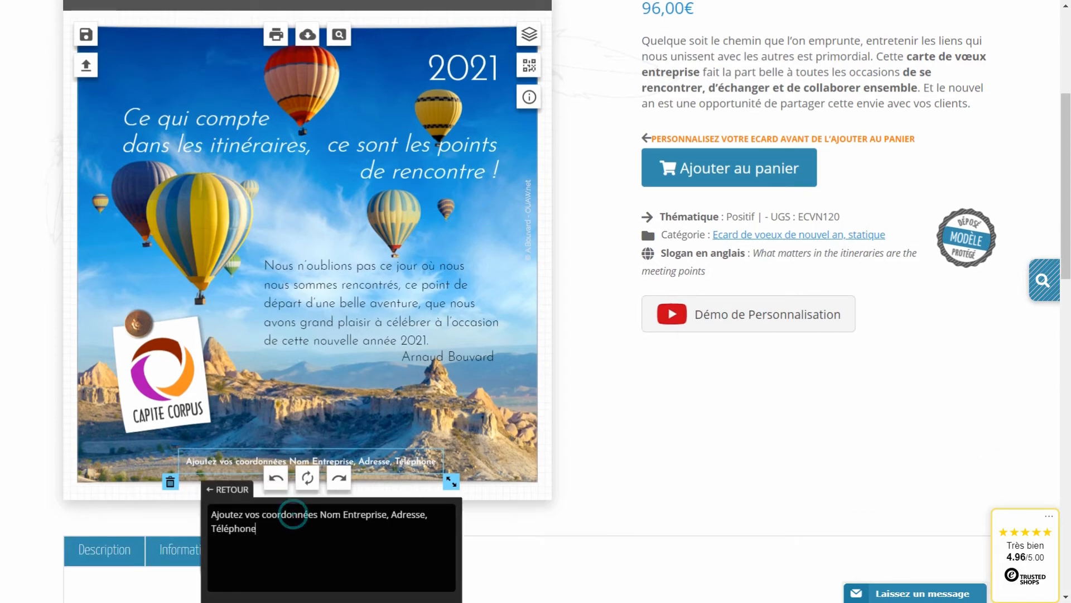
{"action": "left_click_drag", "start_coordinate": [279, 528], "coordinate": [163, 516]}
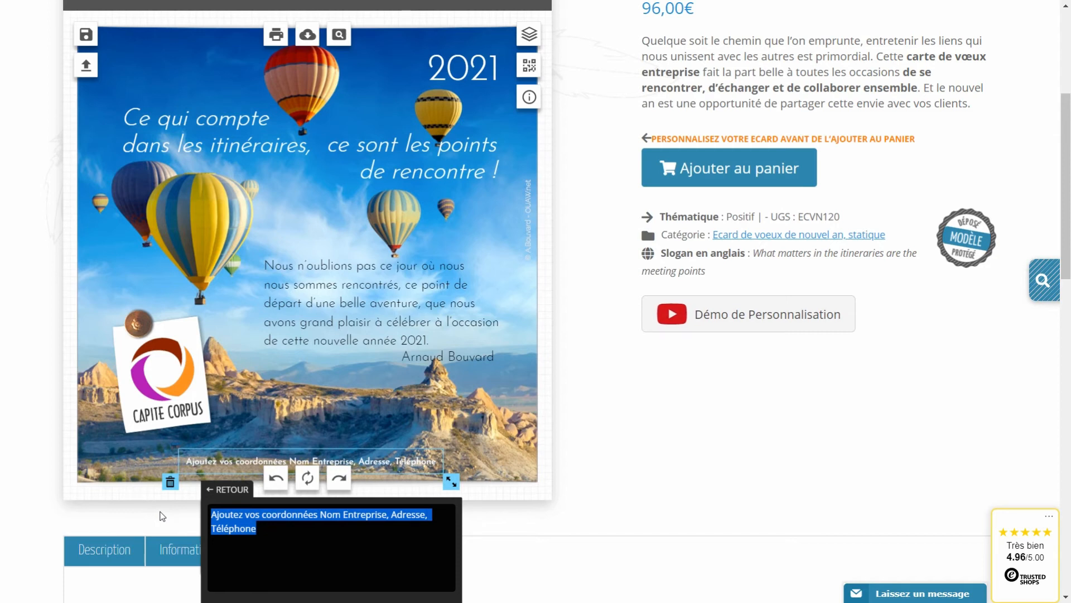
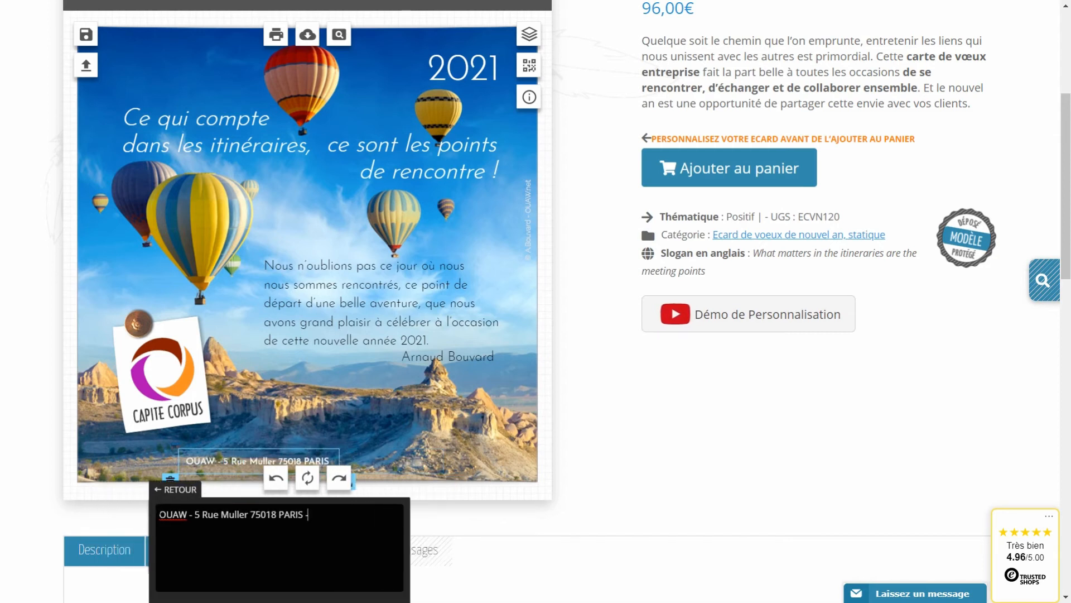
{"action": "left_click", "coordinate": [574, 422]}
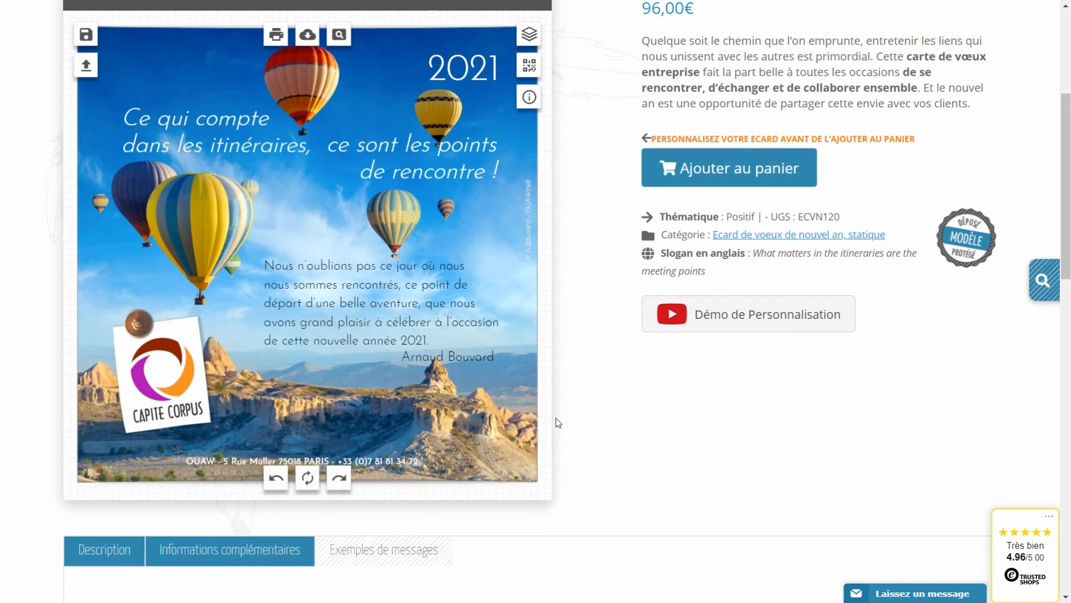
{"action": "scroll", "coordinate": [557, 422], "scroll_direction": "up", "scroll_amount": 1}
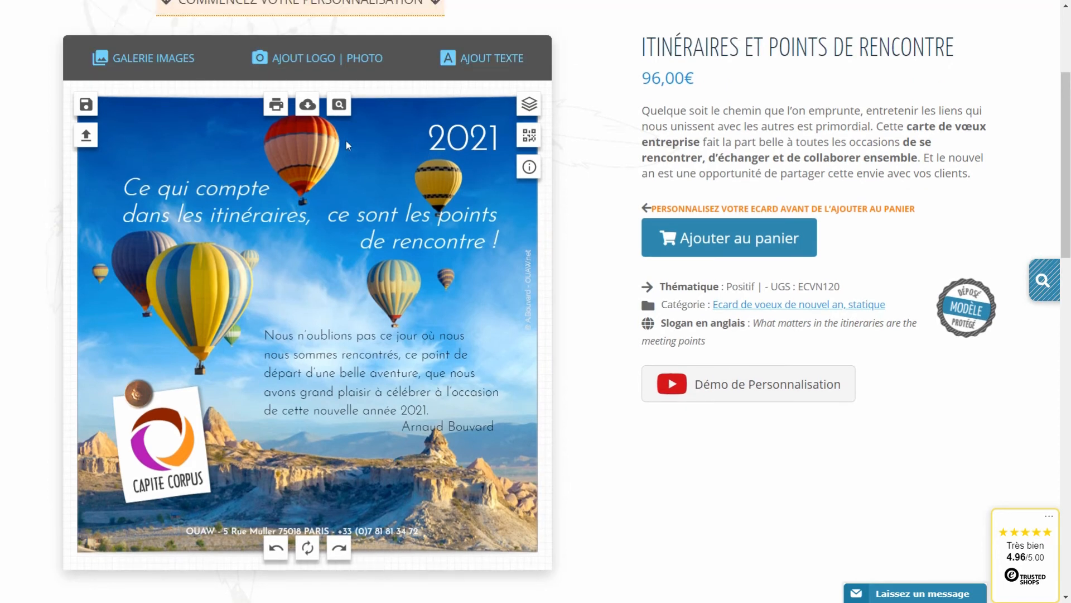
Preview the card full-size, then save the design as the creation 'crea1'.
{"action": "left_click", "coordinate": [337, 107]}
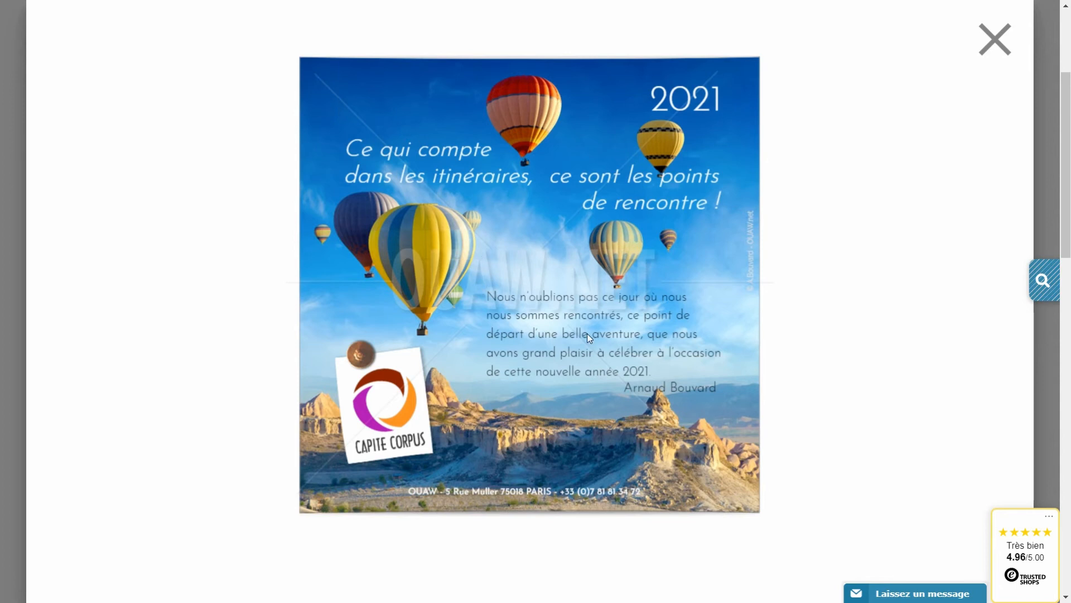
{"action": "left_click", "coordinate": [986, 37]}
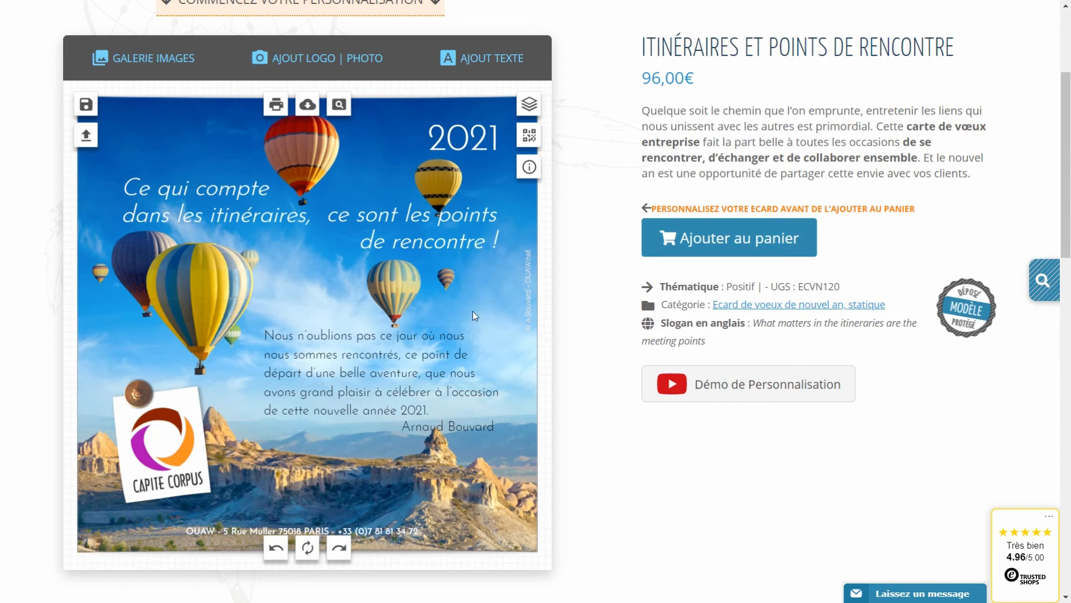
{"action": "left_click", "coordinate": [89, 109]}
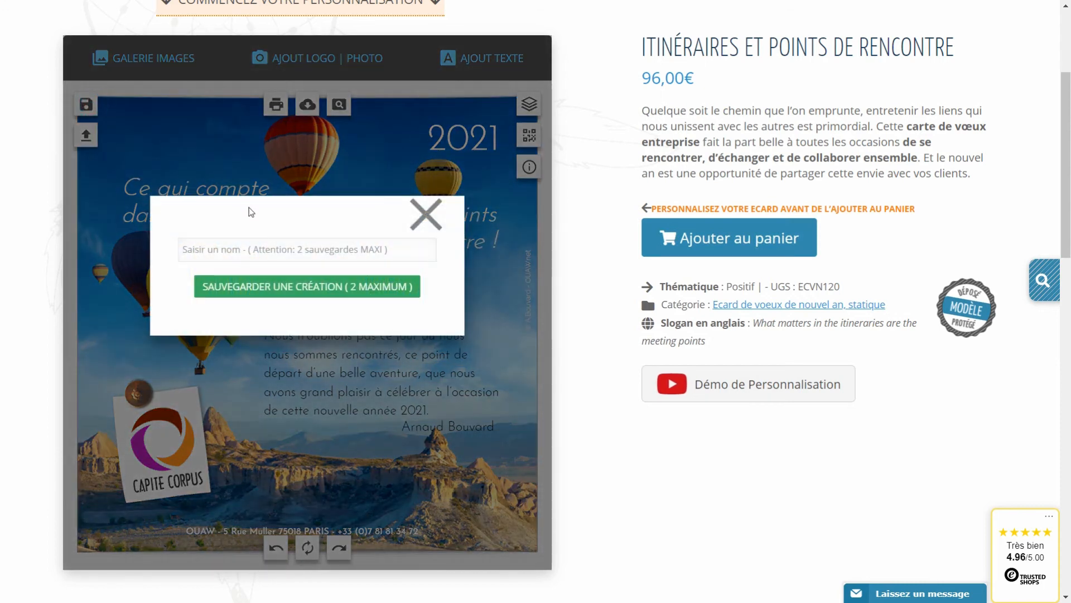
{"action": "left_click", "coordinate": [238, 244]}
{"action": "type", "text": "crea1"}
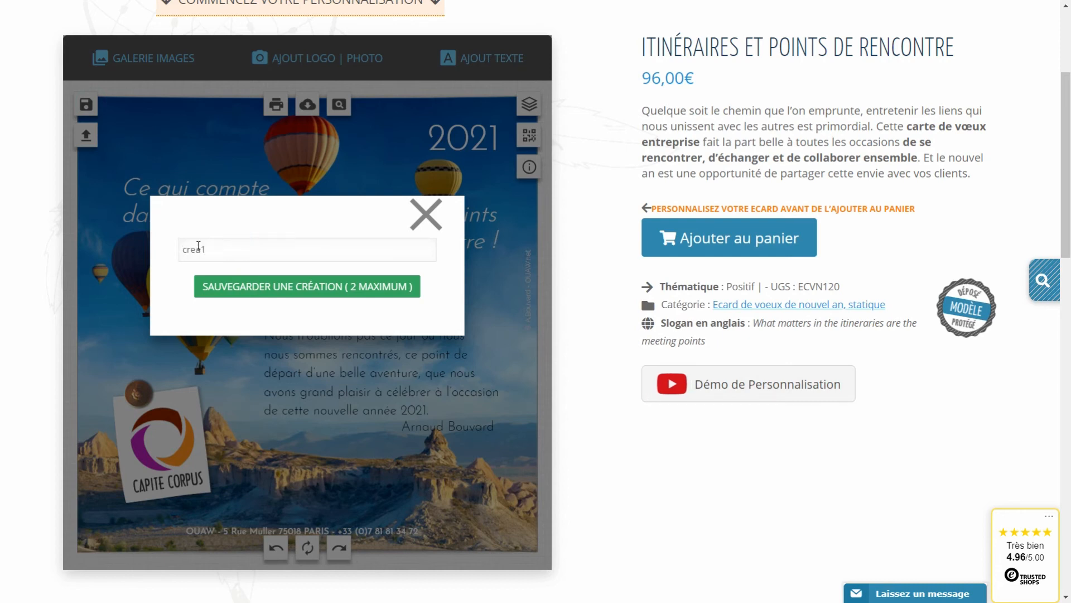
{"action": "left_click", "coordinate": [349, 287]}
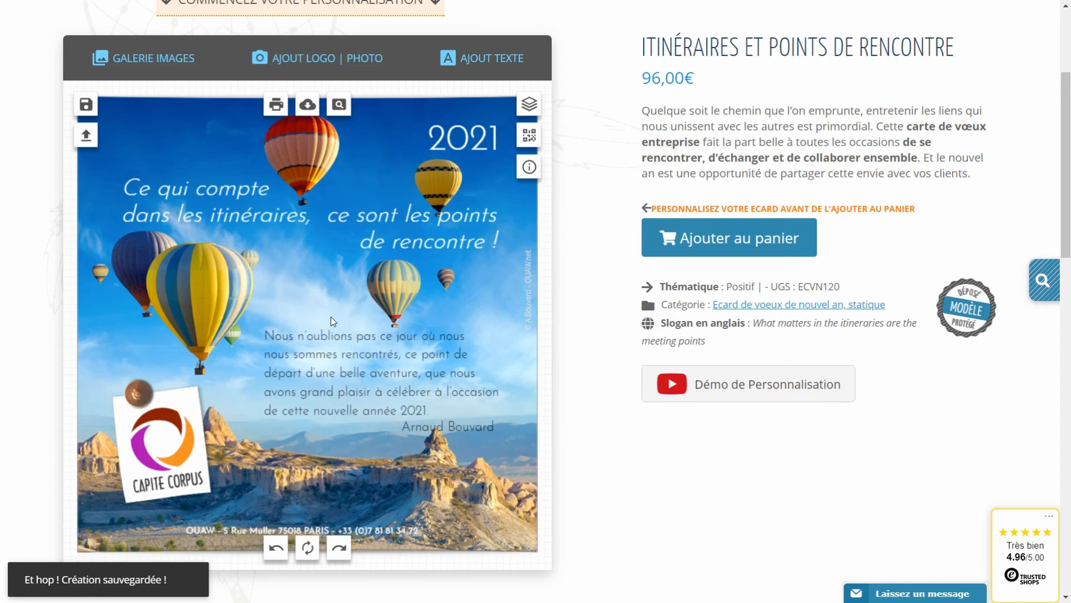
Set both the message paragraph and the signature in OpenSans-Light.
{"action": "left_click", "coordinate": [306, 368]}
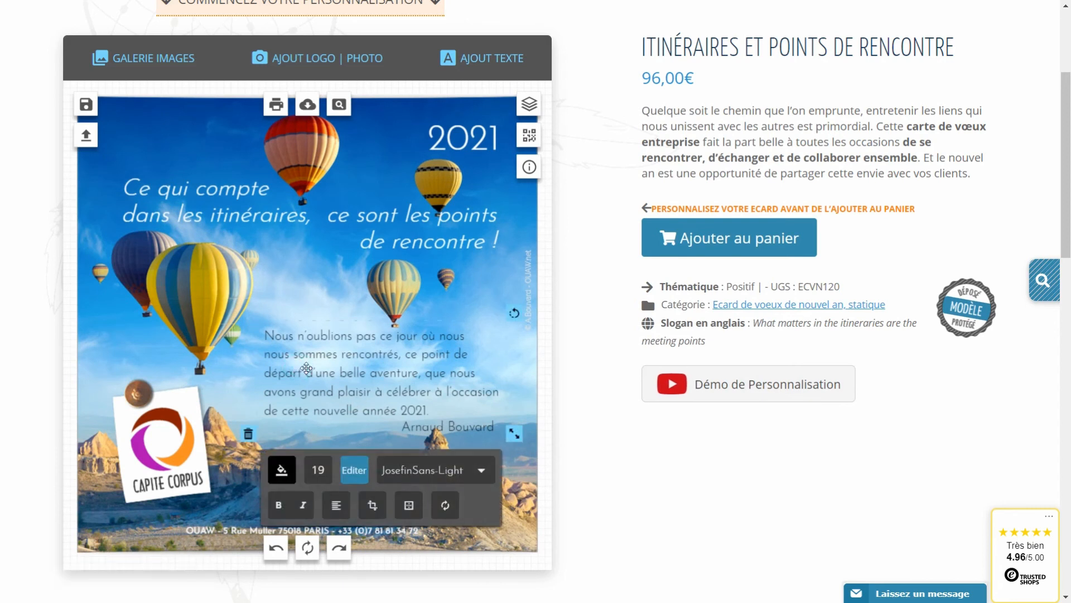
{"action": "left_click", "coordinate": [478, 472]}
{"action": "scroll", "coordinate": [411, 459], "scroll_direction": "down", "scroll_amount": 3}
{"action": "scroll", "coordinate": [383, 407], "scroll_direction": "down", "scroll_amount": 5}
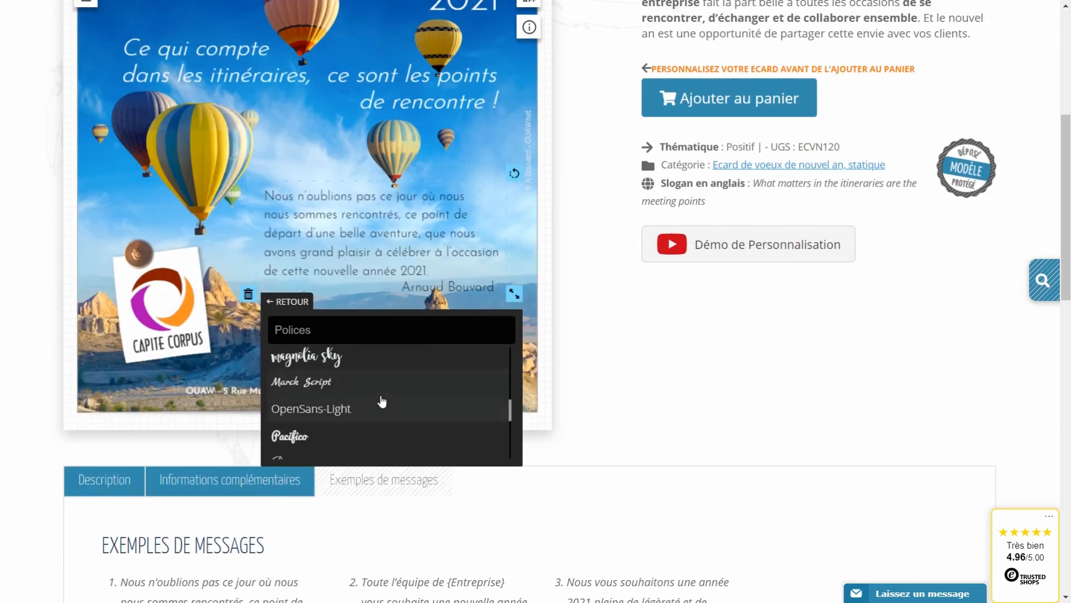
{"action": "left_click", "coordinate": [336, 412]}
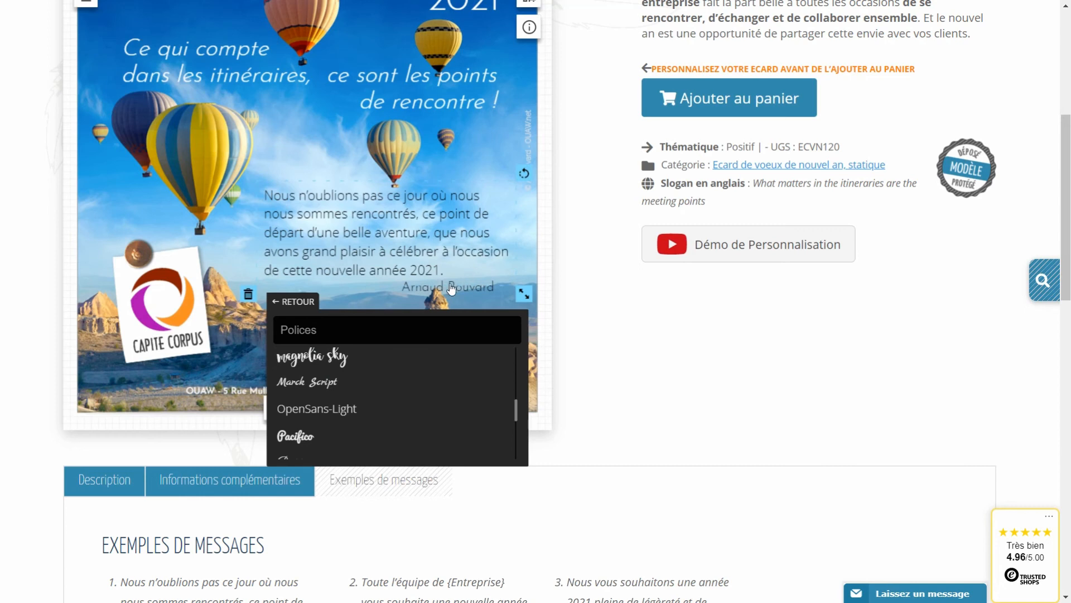
{"action": "left_click", "coordinate": [452, 289]}
{"action": "left_click", "coordinate": [462, 351]}
{"action": "scroll", "coordinate": [427, 413], "scroll_direction": "down", "scroll_amount": 5}
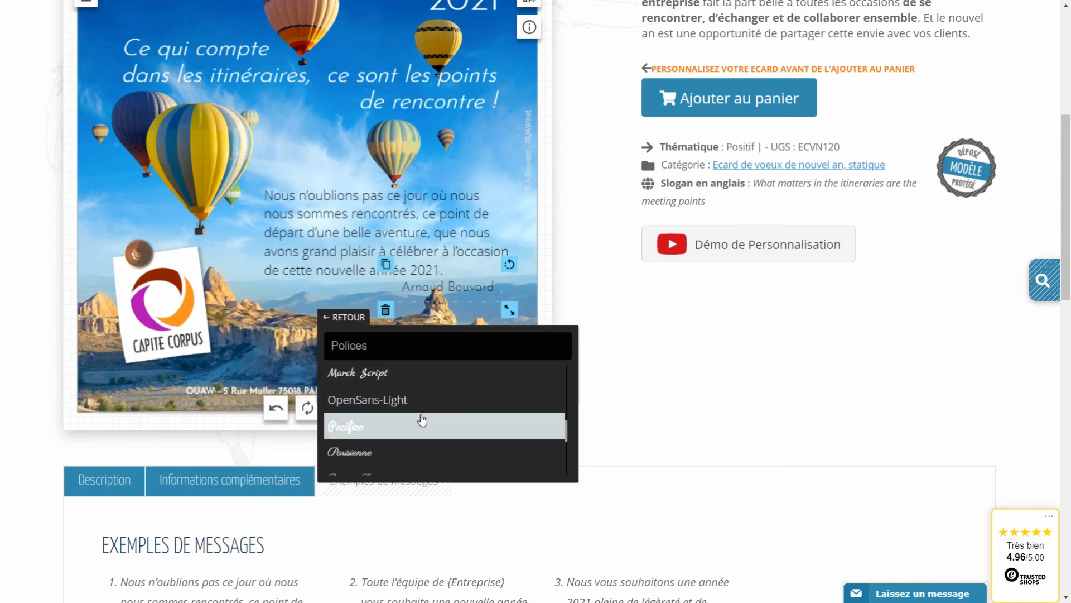
{"action": "left_click", "coordinate": [373, 400]}
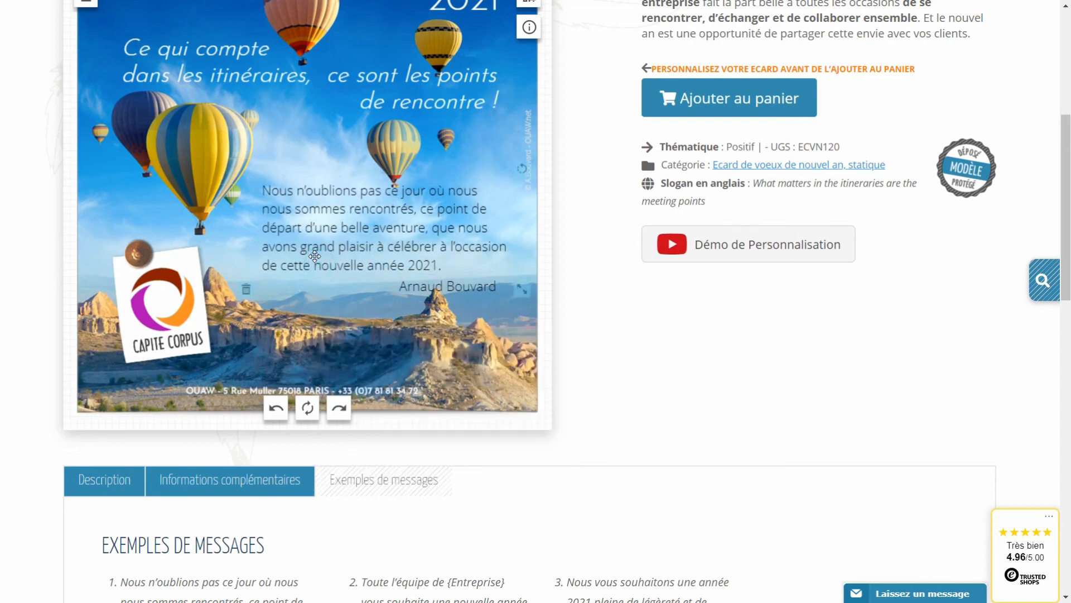
{"action": "scroll", "coordinate": [471, 80], "scroll_direction": "up", "scroll_amount": 1}
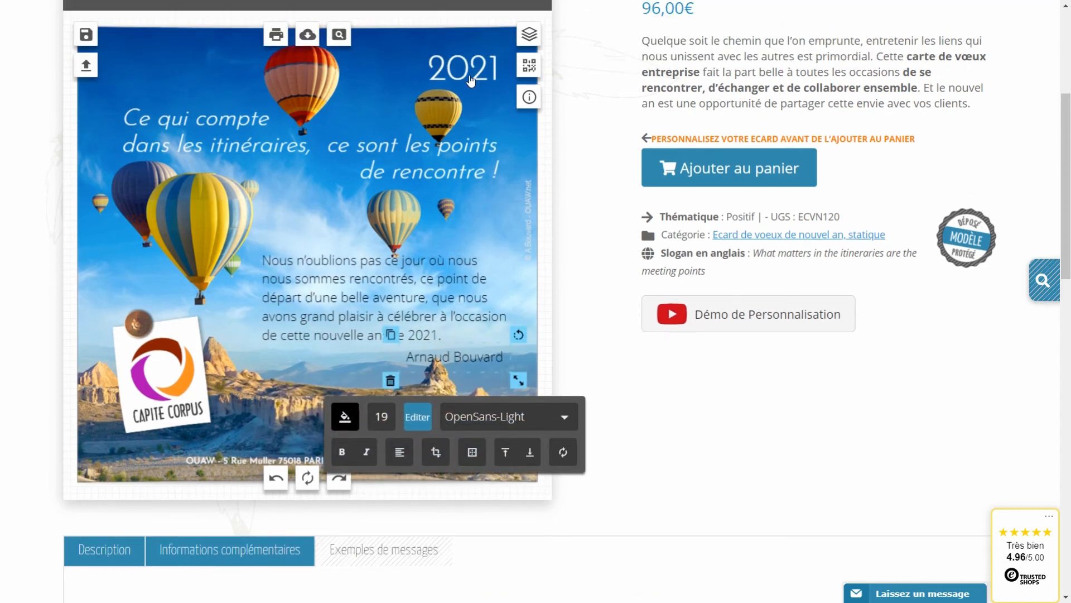
Change the 2021 heading colour from white to gold.
{"action": "left_click", "coordinate": [470, 80]}
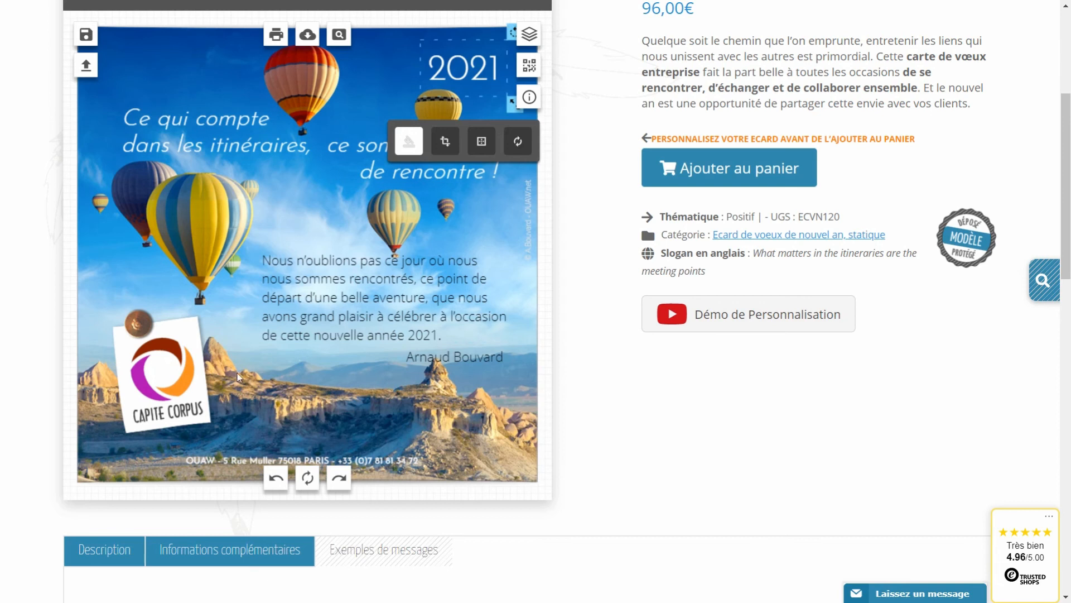
{"action": "left_click", "coordinate": [409, 146]}
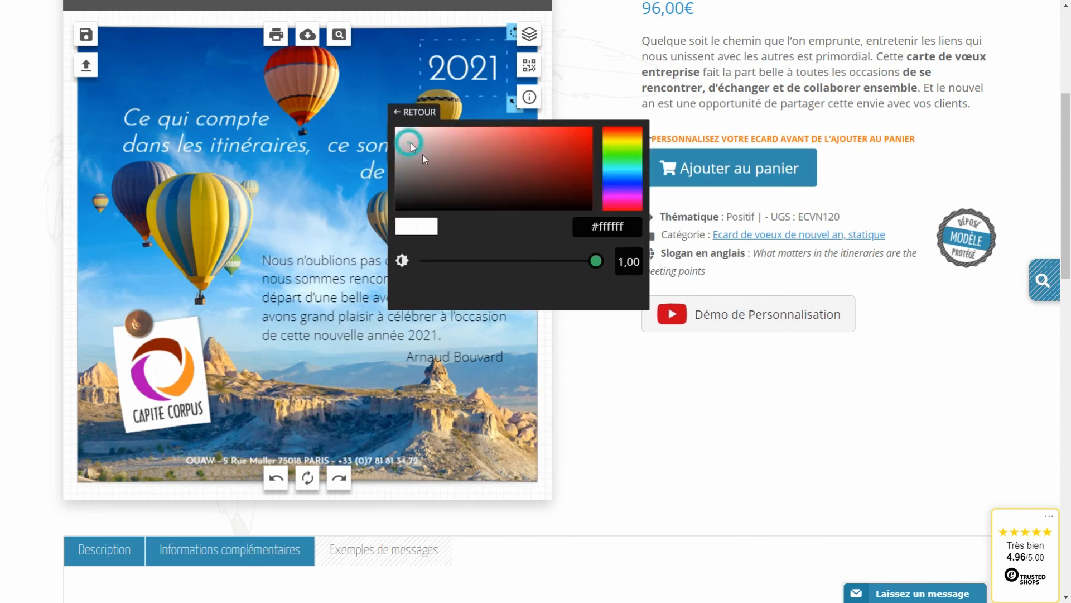
{"action": "left_click", "coordinate": [617, 136]}
{"action": "left_click", "coordinate": [547, 135]}
{"action": "left_click", "coordinate": [226, 109]}
{"action": "left_click", "coordinate": [234, 158]}
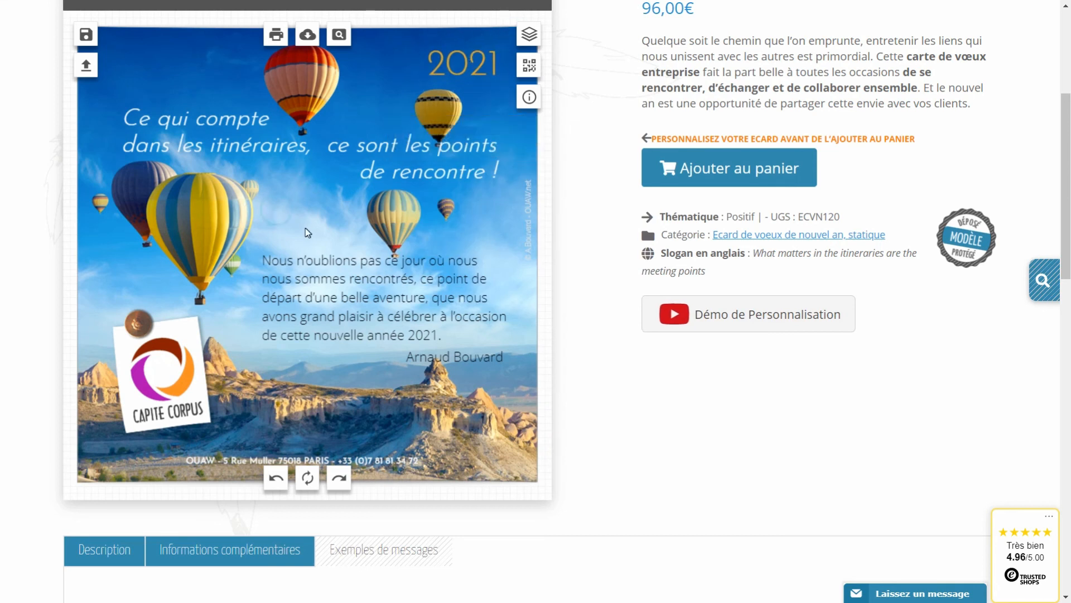
{"action": "left_click", "coordinate": [175, 382]}
Move the logo off the paper note, then delete the note and its round pin.
{"action": "left_click_drag", "start_coordinate": [166, 399], "coordinate": [288, 399]}
{"action": "left_click", "coordinate": [174, 399]}
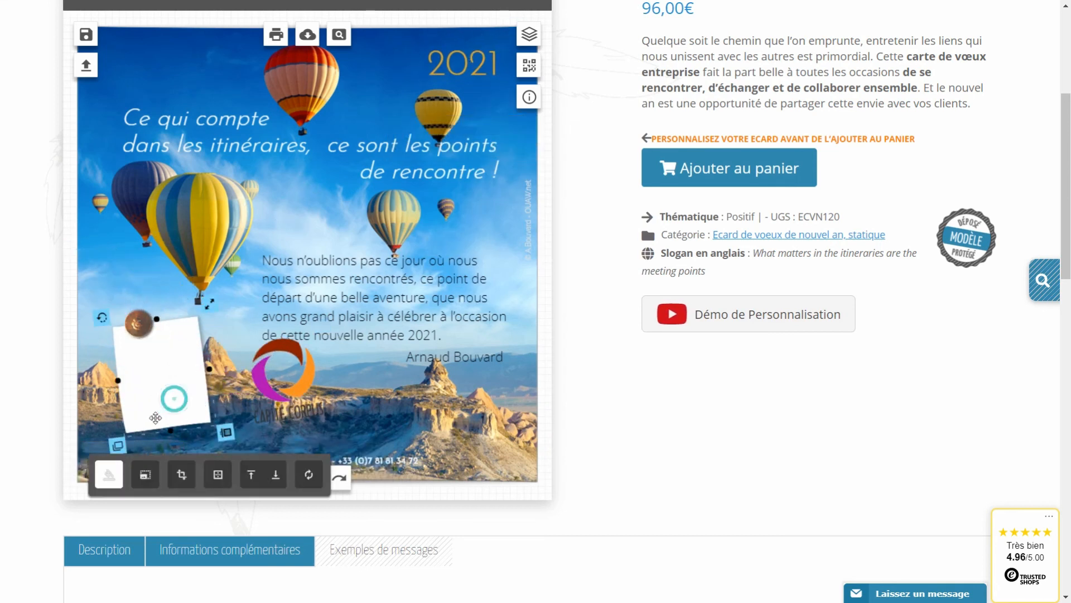
{"action": "left_click", "coordinate": [226, 435]}
{"action": "left_click", "coordinate": [141, 324]}
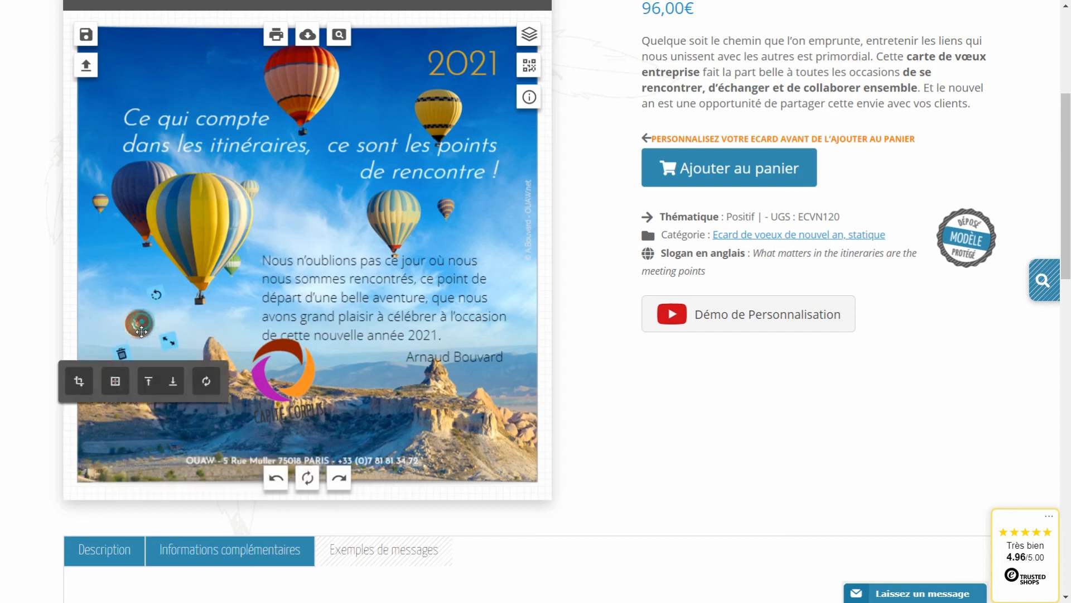
{"action": "left_click", "coordinate": [121, 354]}
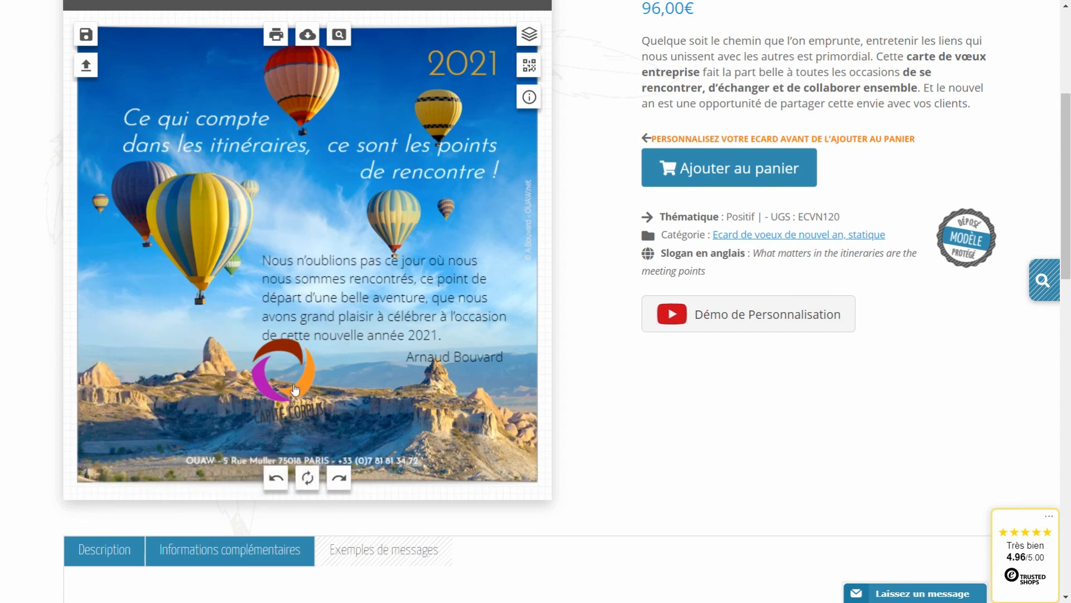
Place the logo straight, without tilt, on the card's left side.
{"action": "left_click_drag", "start_coordinate": [281, 368], "coordinate": [129, 310]}
{"action": "left_click_drag", "start_coordinate": [160, 252], "coordinate": [166, 257]}
{"action": "left_click_drag", "start_coordinate": [129, 292], "coordinate": [135, 292]}
{"action": "left_click", "coordinate": [236, 326]}
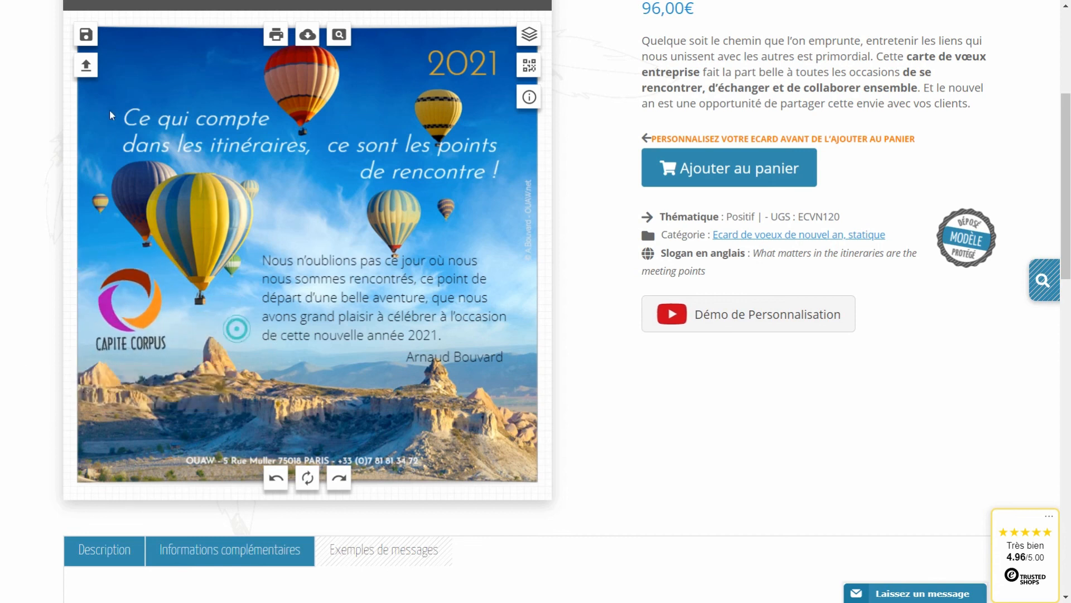
Save this version as a second creation named 'test2' and list the saved creations.
{"action": "left_click", "coordinate": [82, 34]}
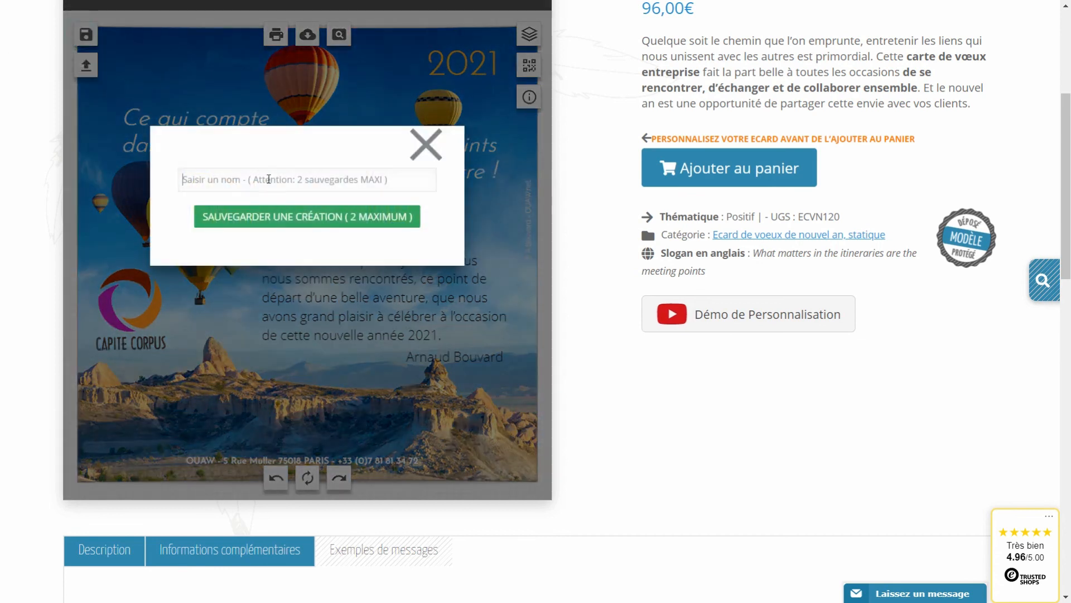
{"action": "type", "text": "test2"}
{"action": "left_click", "coordinate": [308, 217]}
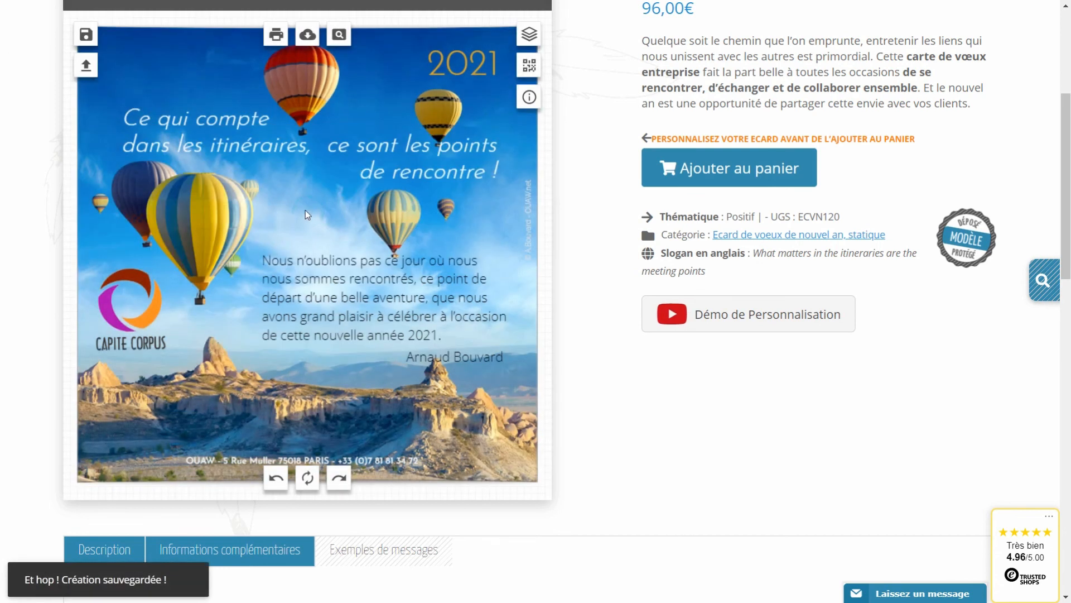
{"action": "left_click", "coordinate": [82, 67]}
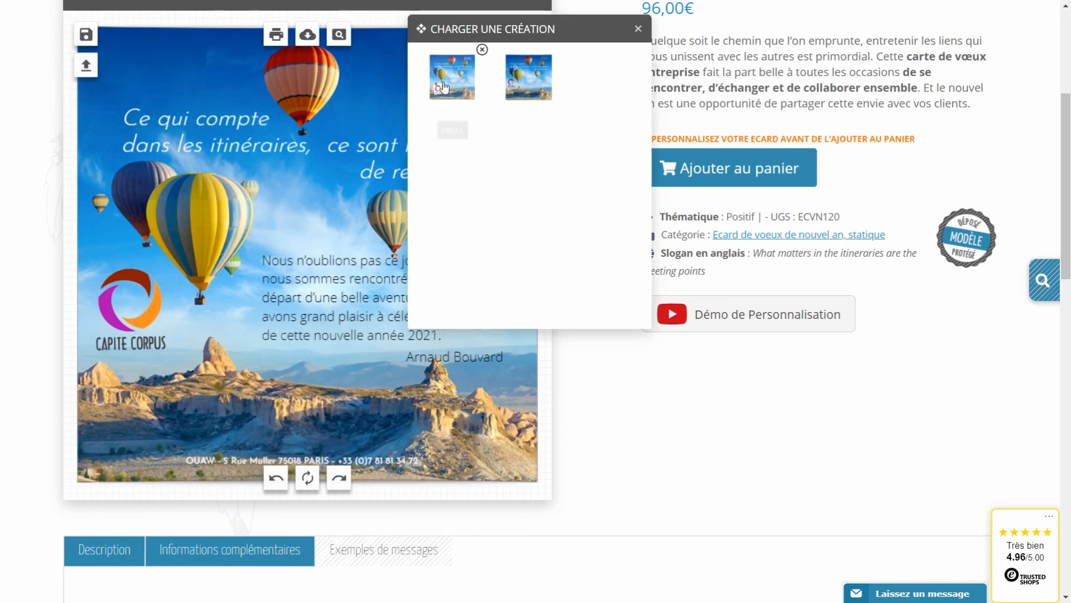
Load each saved creation to compare, ending on the first with its white 2021 and pinned logo.
{"action": "left_click", "coordinate": [479, 52]}
{"action": "left_click", "coordinate": [353, 211]}
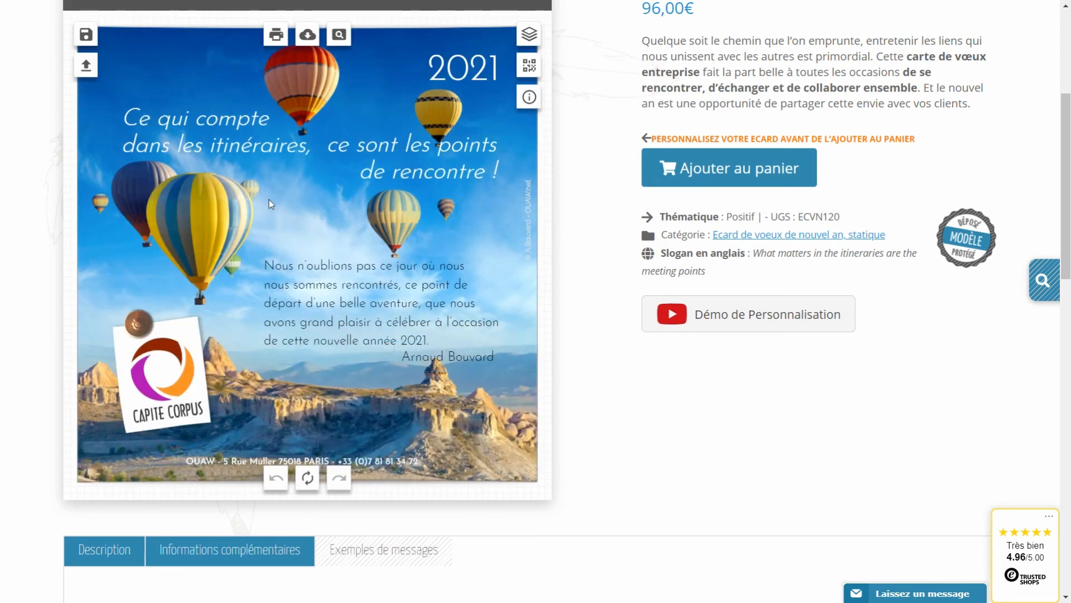
{"action": "left_click", "coordinate": [86, 66]}
{"action": "left_click", "coordinate": [526, 129]}
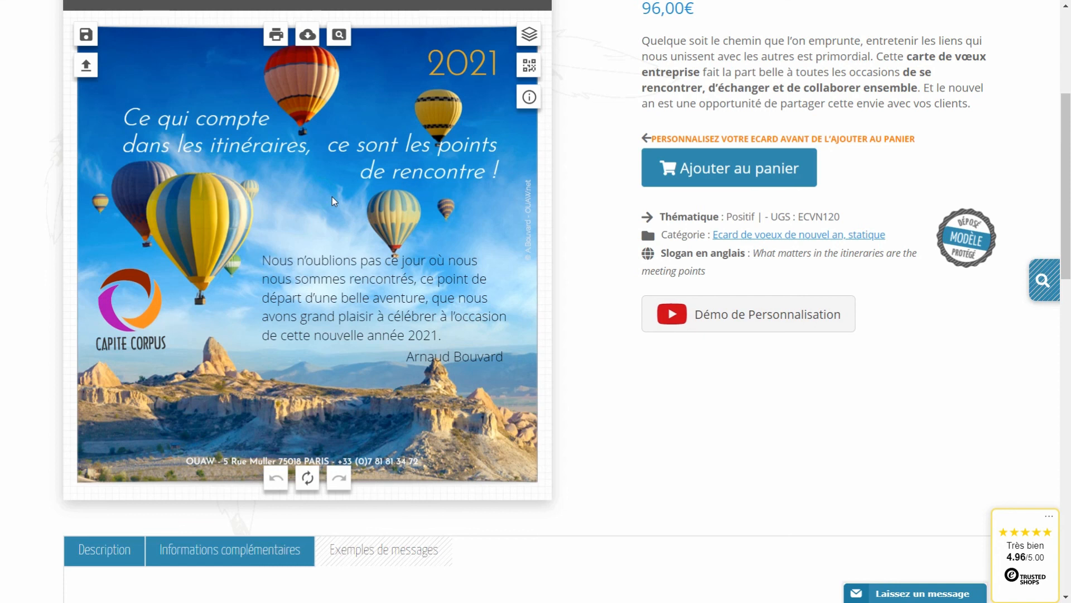
{"action": "left_click", "coordinate": [85, 67]}
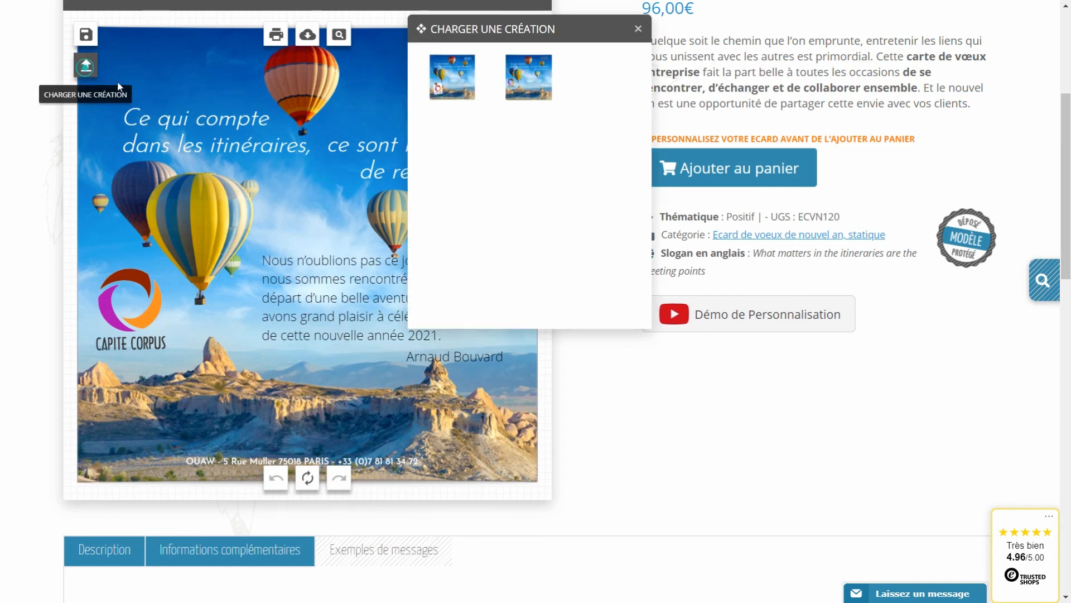
{"action": "left_click", "coordinate": [447, 92]}
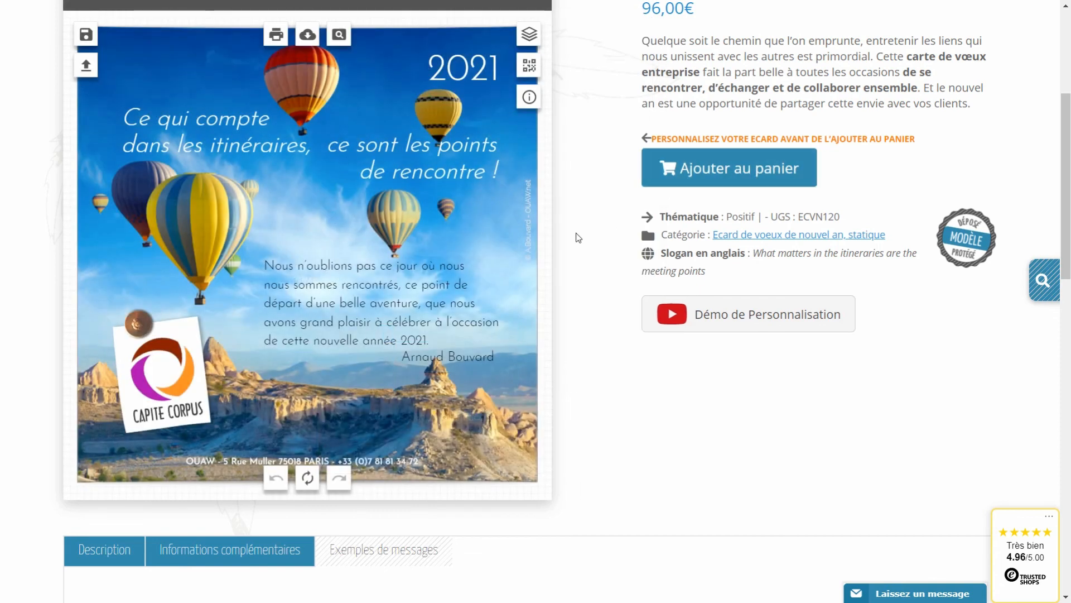
{"action": "scroll", "coordinate": [574, 234], "scroll_direction": "up", "scroll_amount": 1}
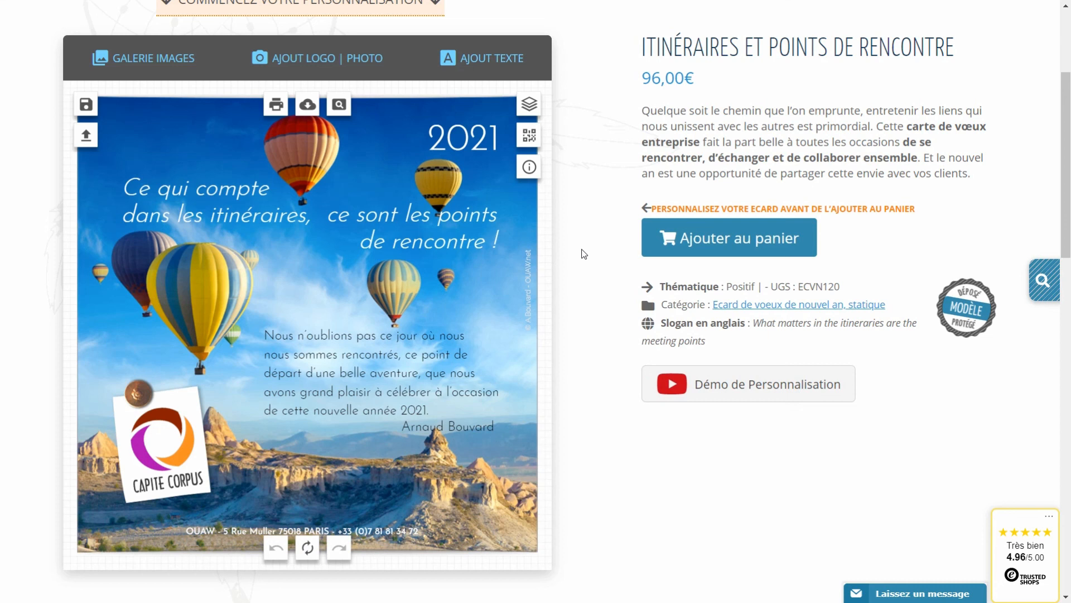